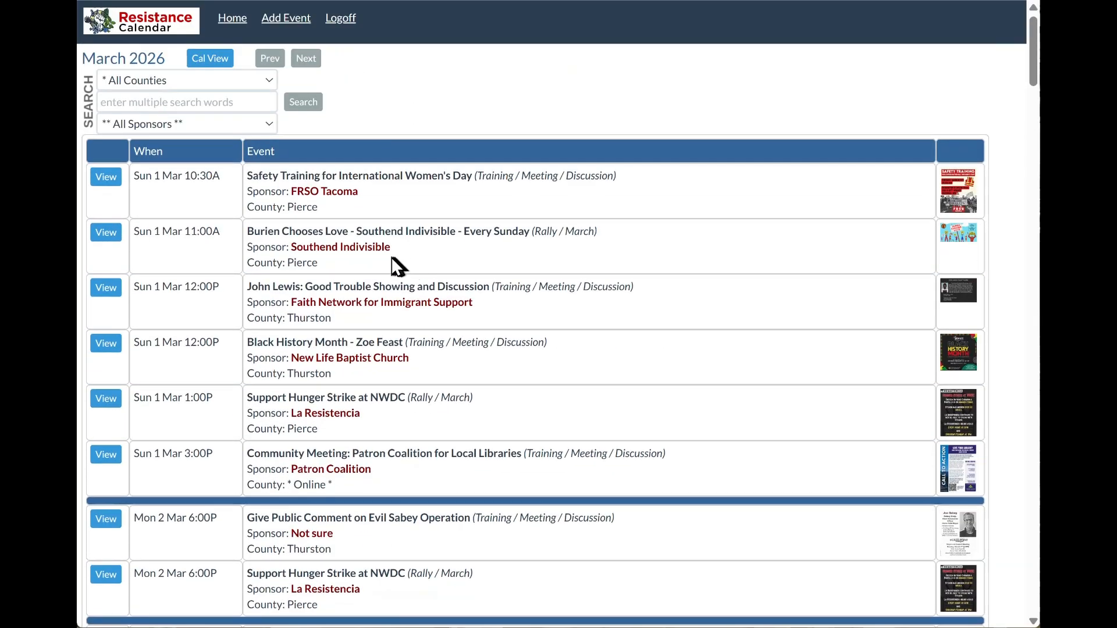
# Step: Browse the March 2026 events as a list and in calendar view, and return to the list view
pyautogui.scroll(-4, 395, 257)
pyautogui.scroll(4, 395, 257)
pyautogui.click(215, 58)
pyautogui.scroll(-7, 367, 257)
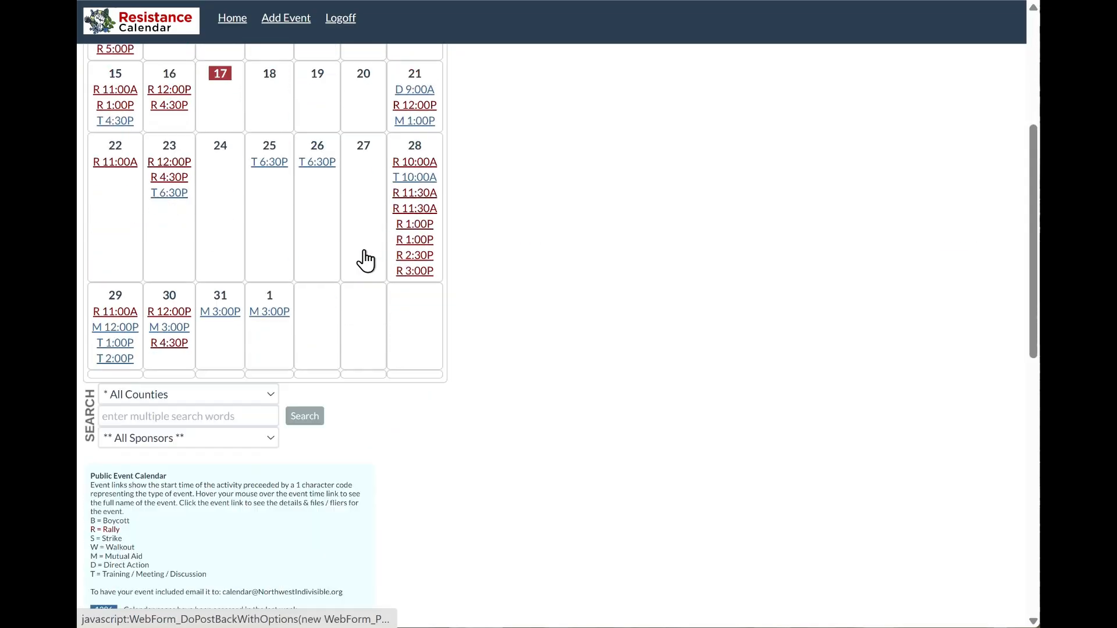
pyautogui.scroll(7, 366, 256)
pyautogui.scroll(1, 368, 260)
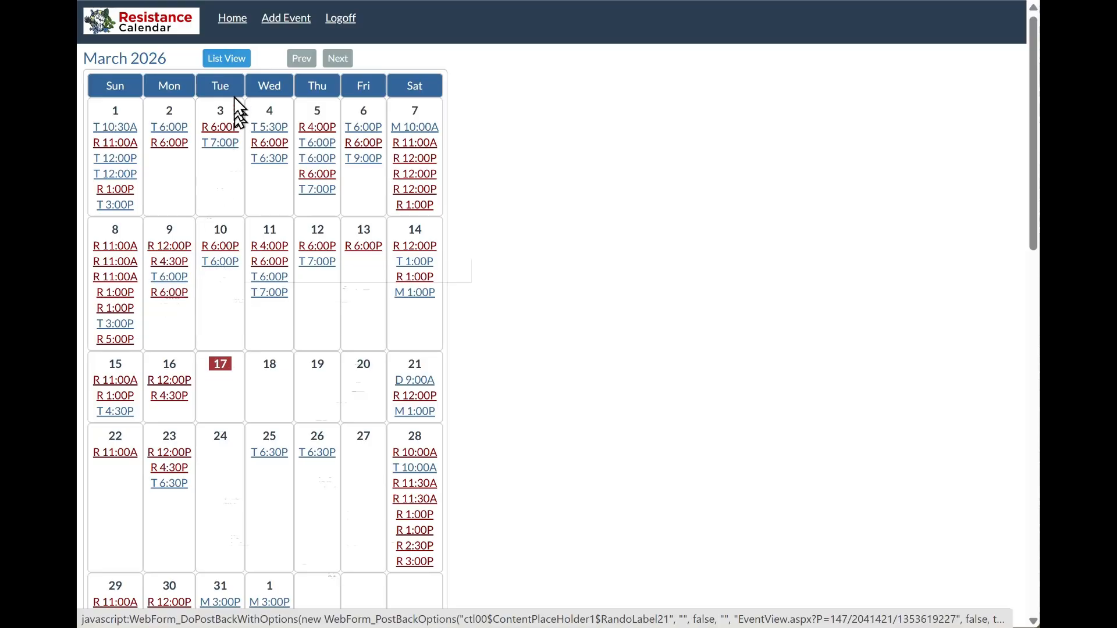
pyautogui.click(232, 60)
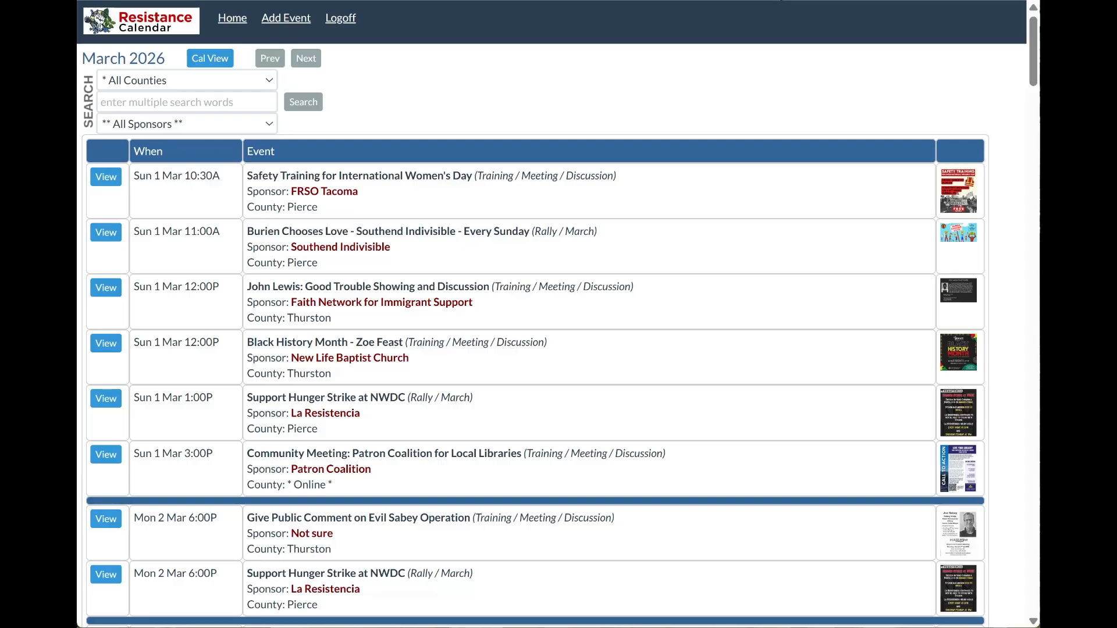
# Step: Preview the March 2026 event list in the mobile phone simulator, browse it, and return to the desktop page
pyautogui.click(774, 0)
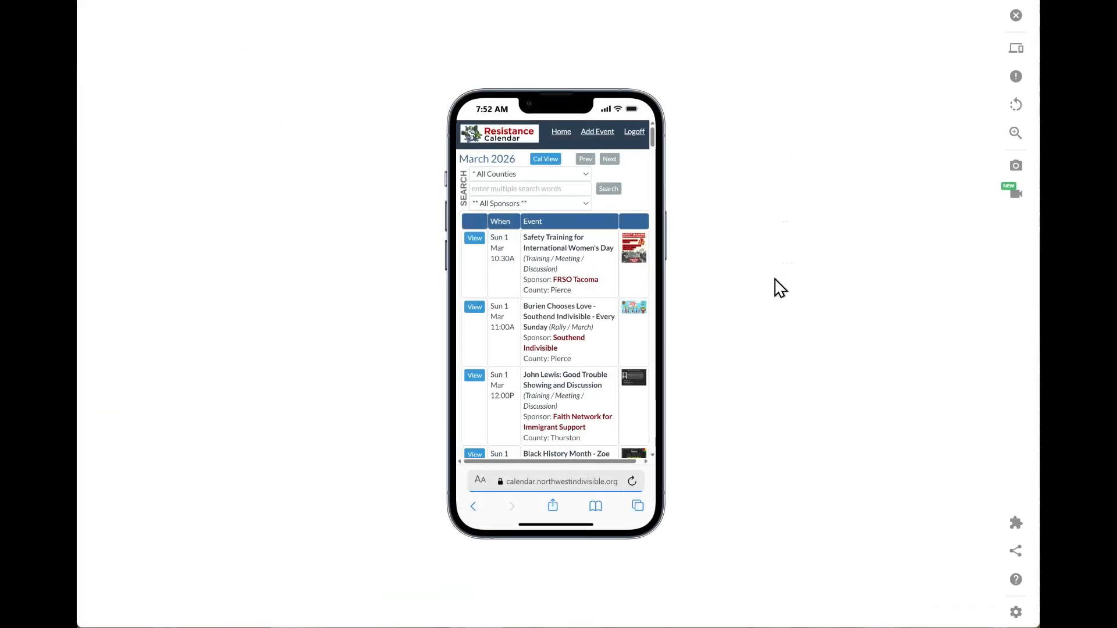
pyautogui.scroll(-5, 526, 290)
pyautogui.scroll(-3, 541, 291)
pyautogui.scroll(10, 544, 294)
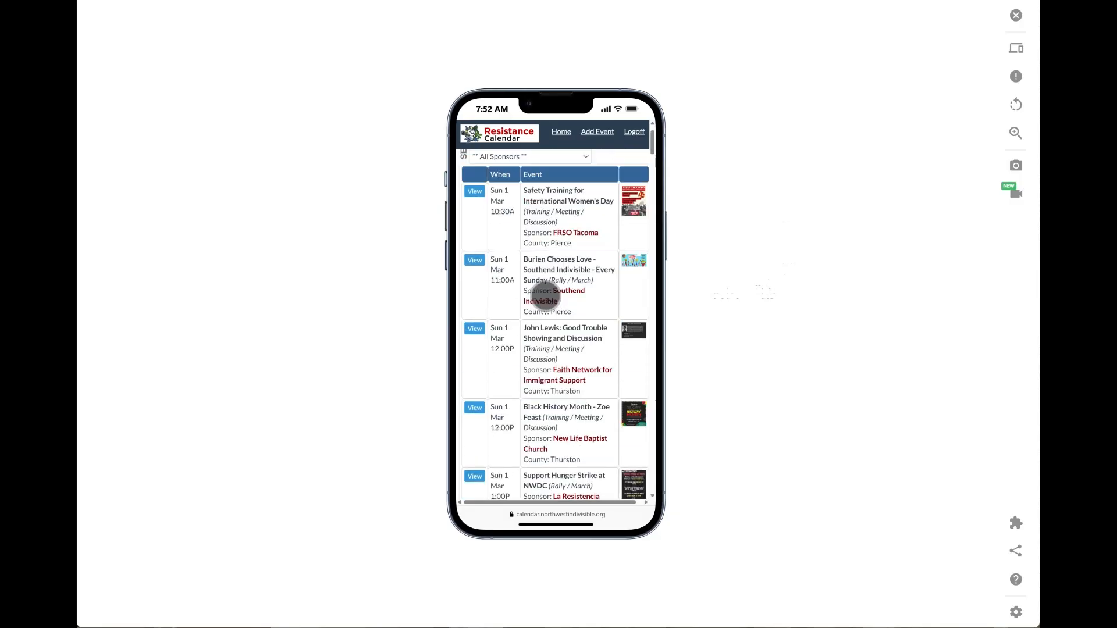
pyautogui.scroll(2, 544, 296)
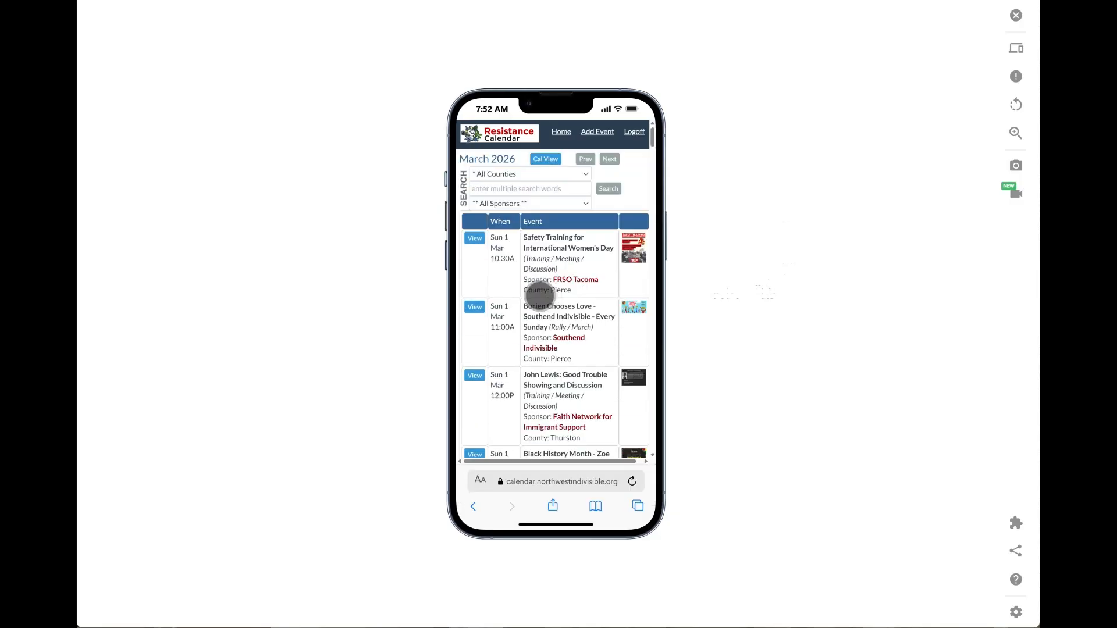
pyautogui.scroll(-6, 539, 294)
pyautogui.scroll(8, 538, 294)
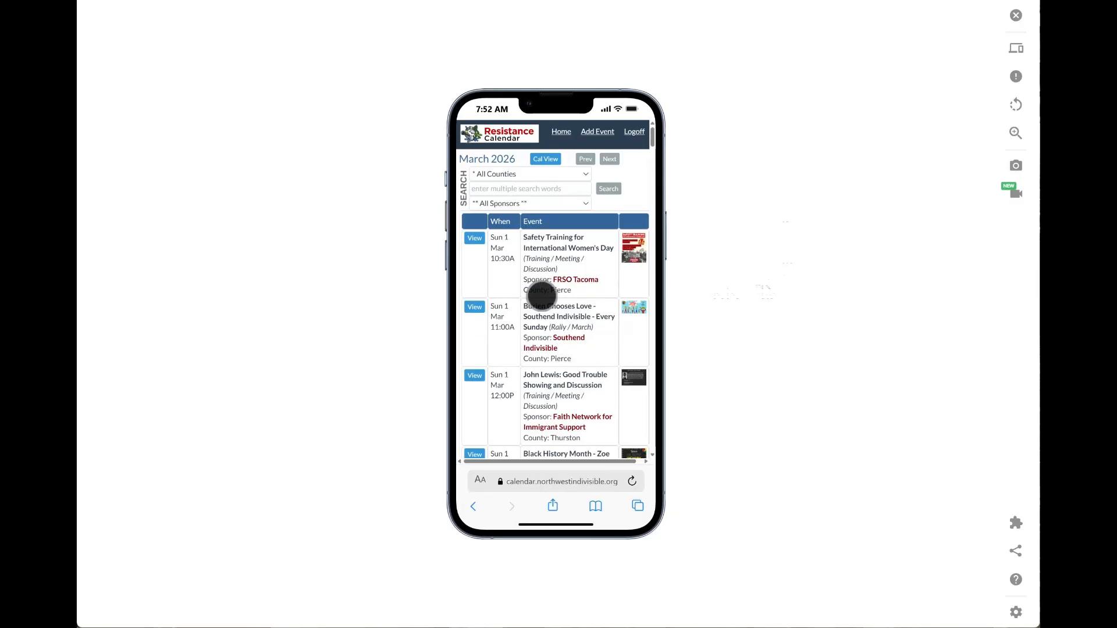
pyautogui.click(780, 1)
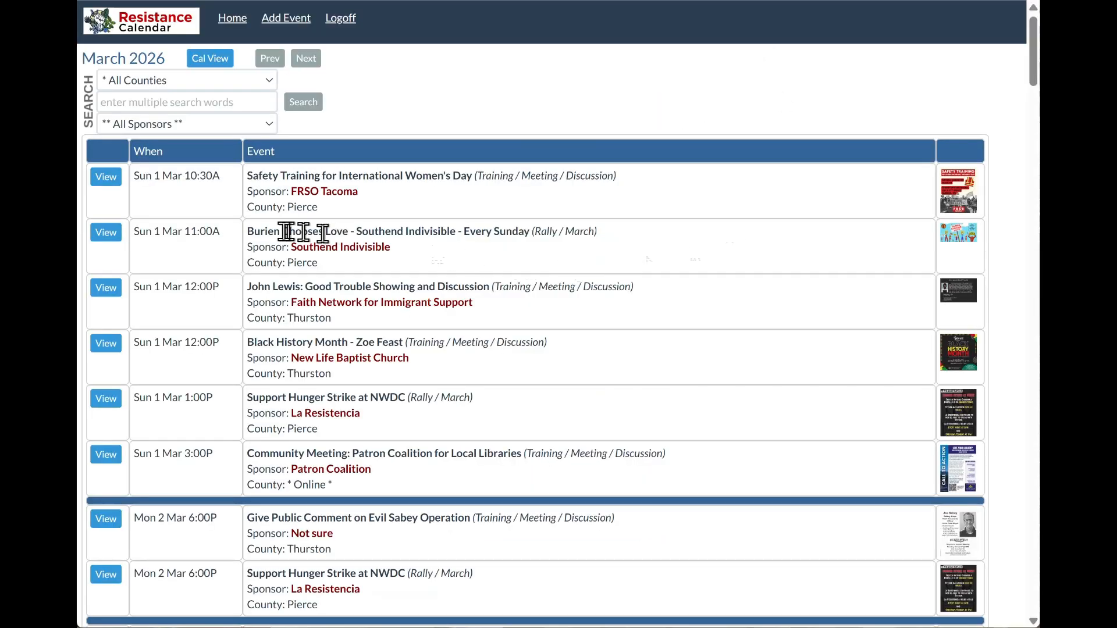
# Step: Filter the event list by Lewis county, and reset the county filter to All Counties
pyautogui.click(159, 80)
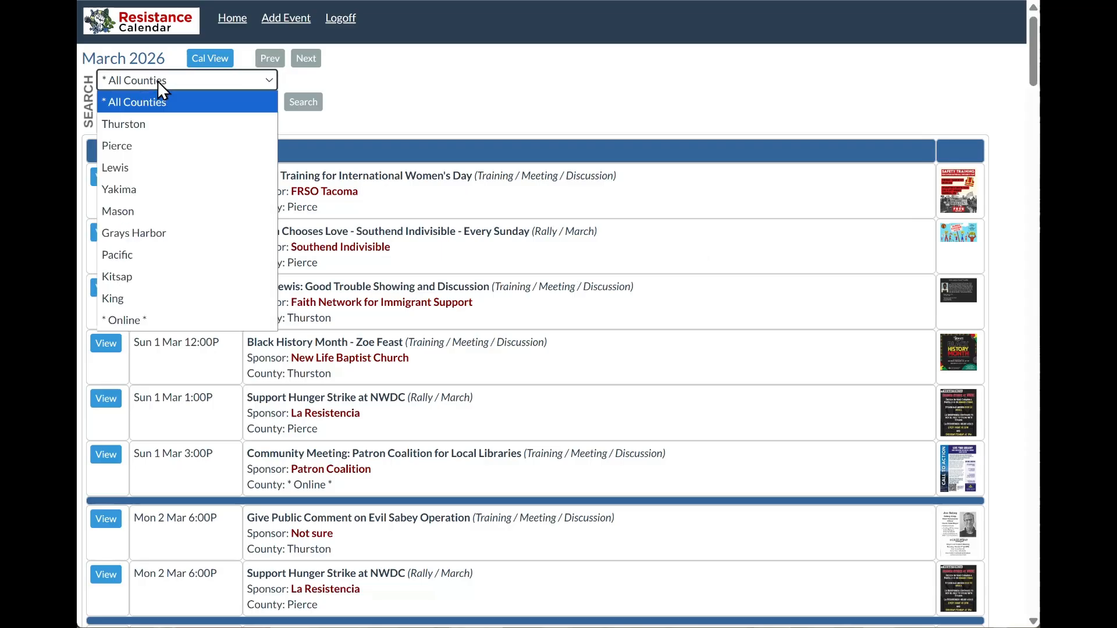
pyautogui.click(116, 168)
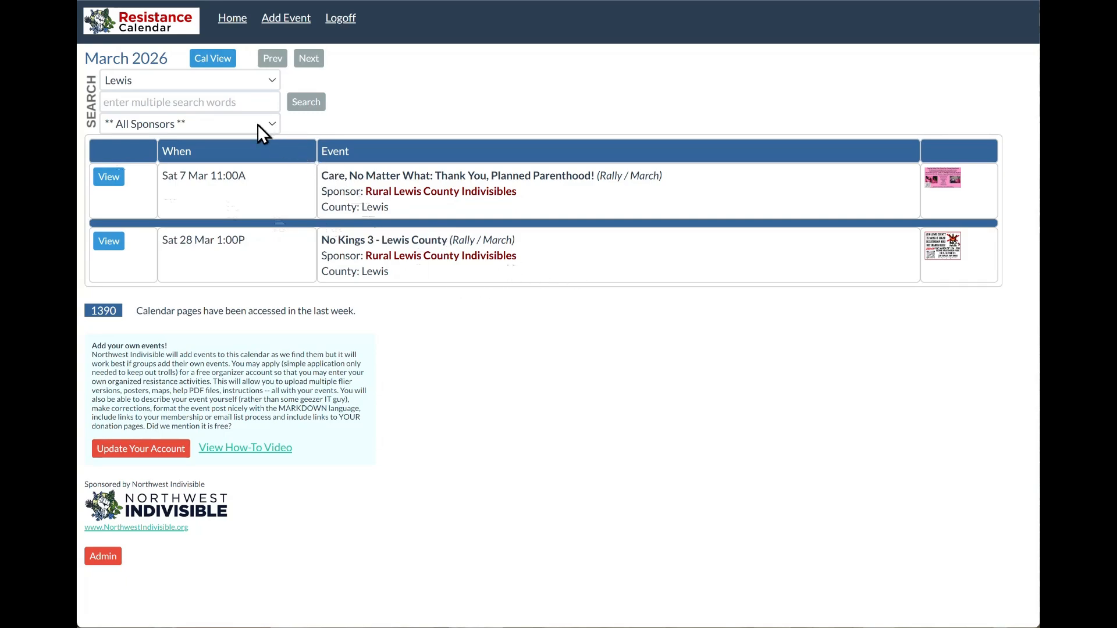
pyautogui.click(272, 81)
pyautogui.click(174, 103)
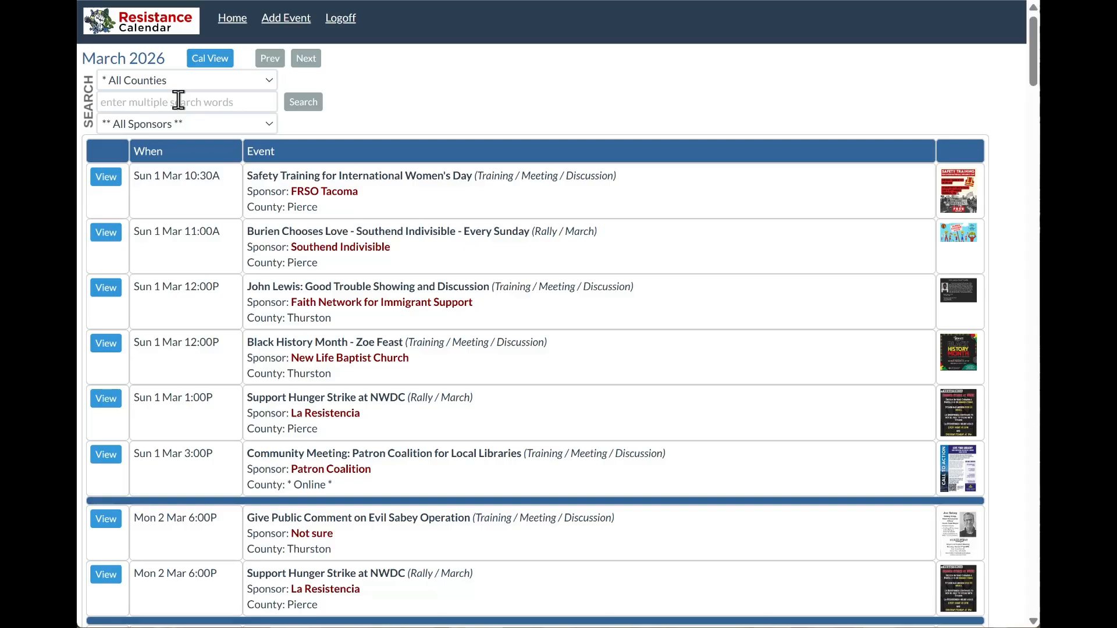
# Step: List the events sponsored by Grit City Community Collective, and browse those sponsored by Olympia Visibility Brigade
pyautogui.click(269, 124)
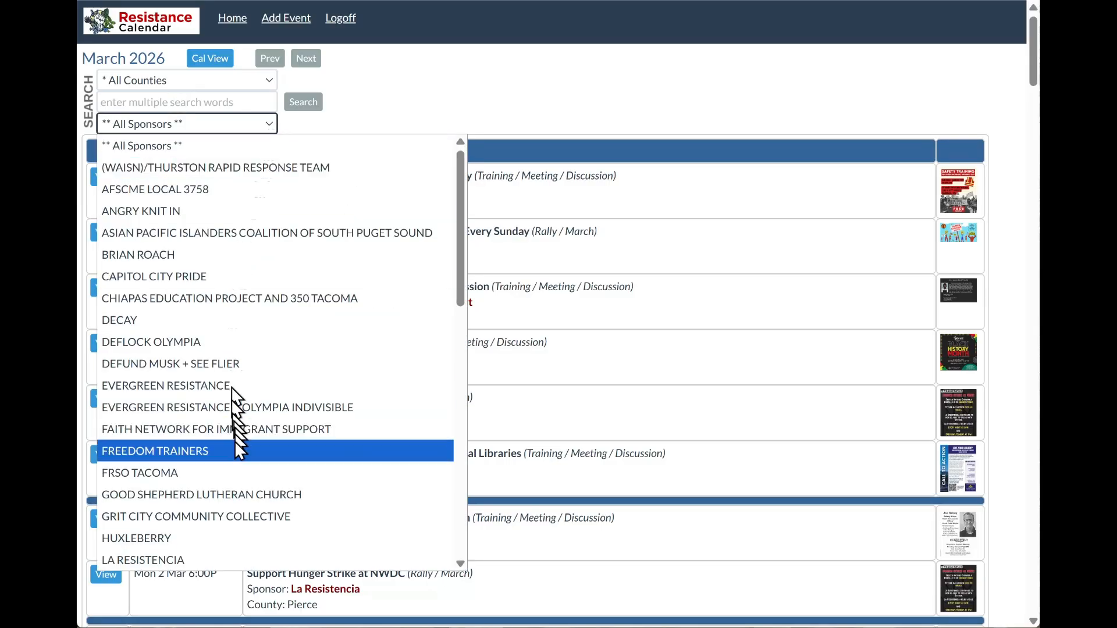
pyautogui.click(235, 516)
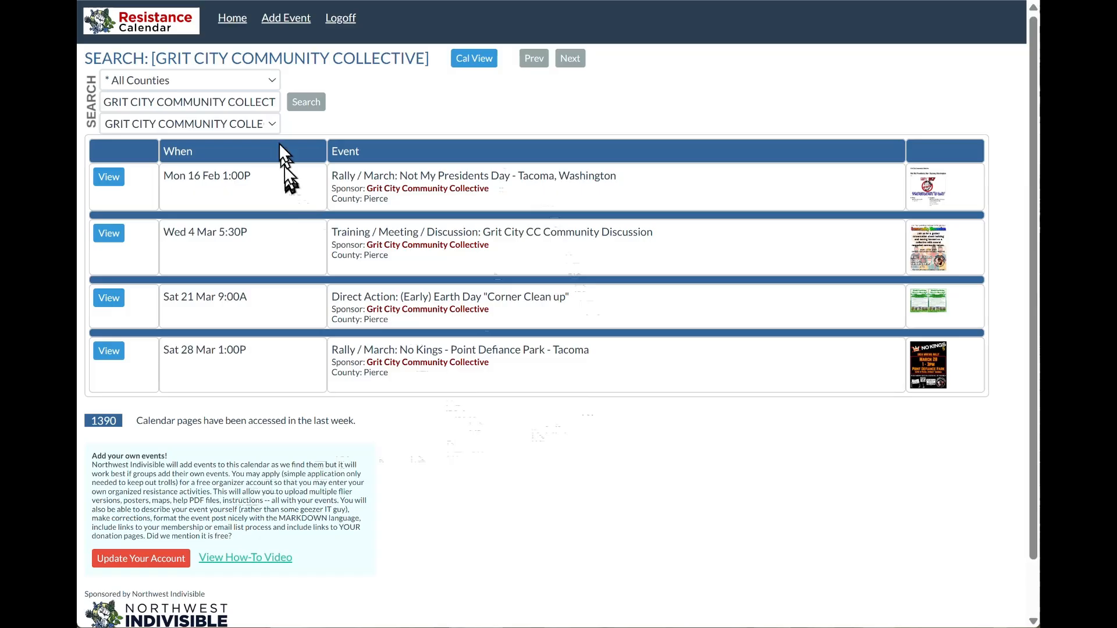
pyautogui.click(274, 121)
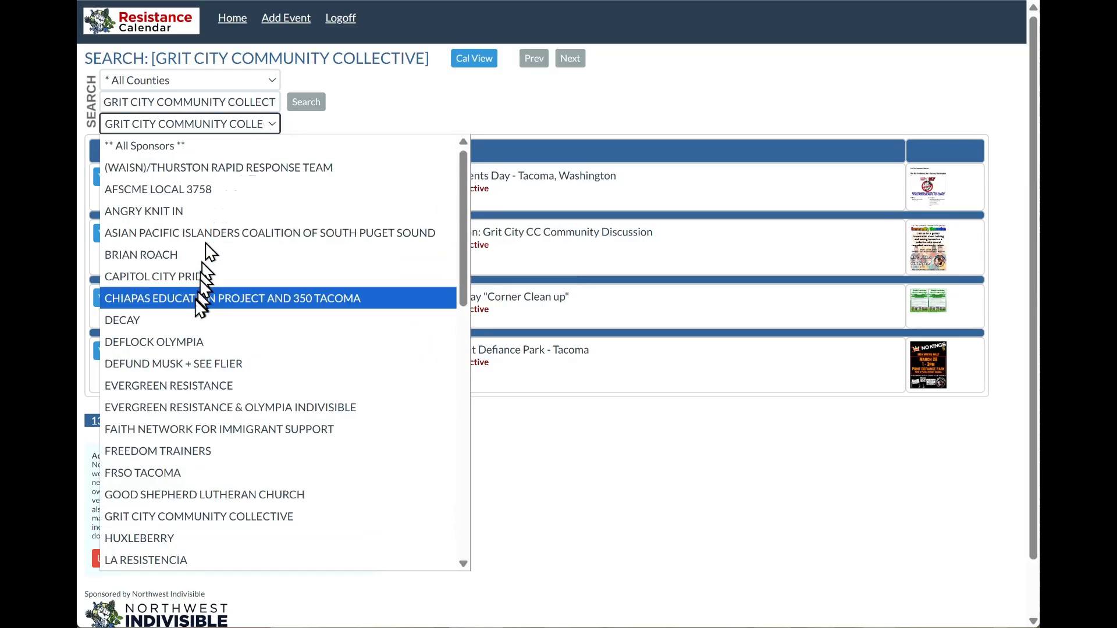
pyautogui.scroll(-10, 204, 428)
pyautogui.scroll(5, 204, 431)
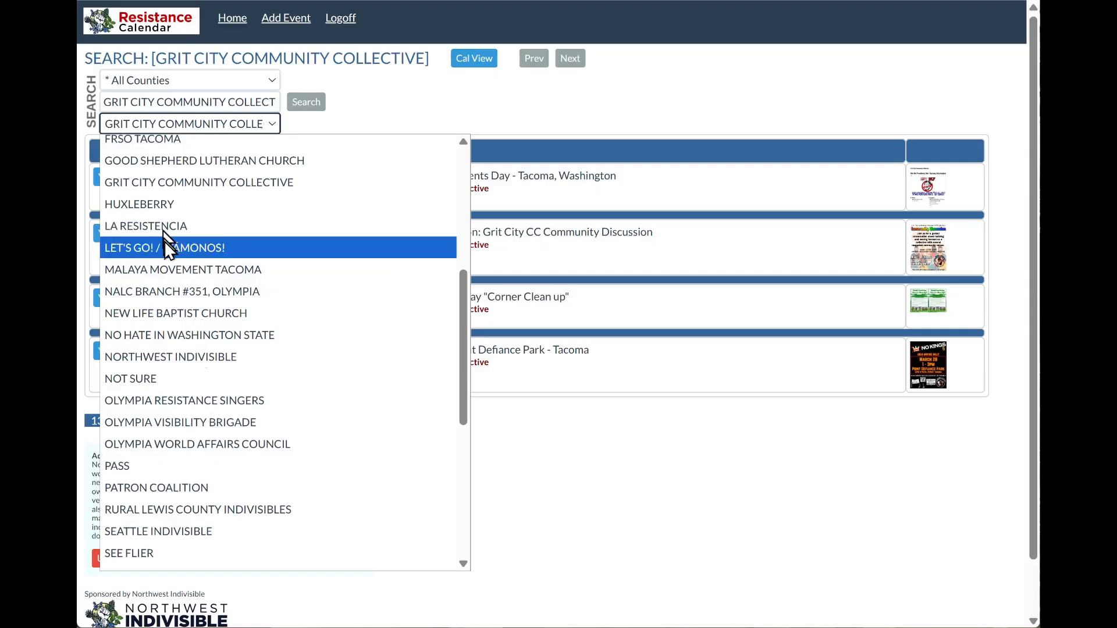
pyautogui.click(190, 415)
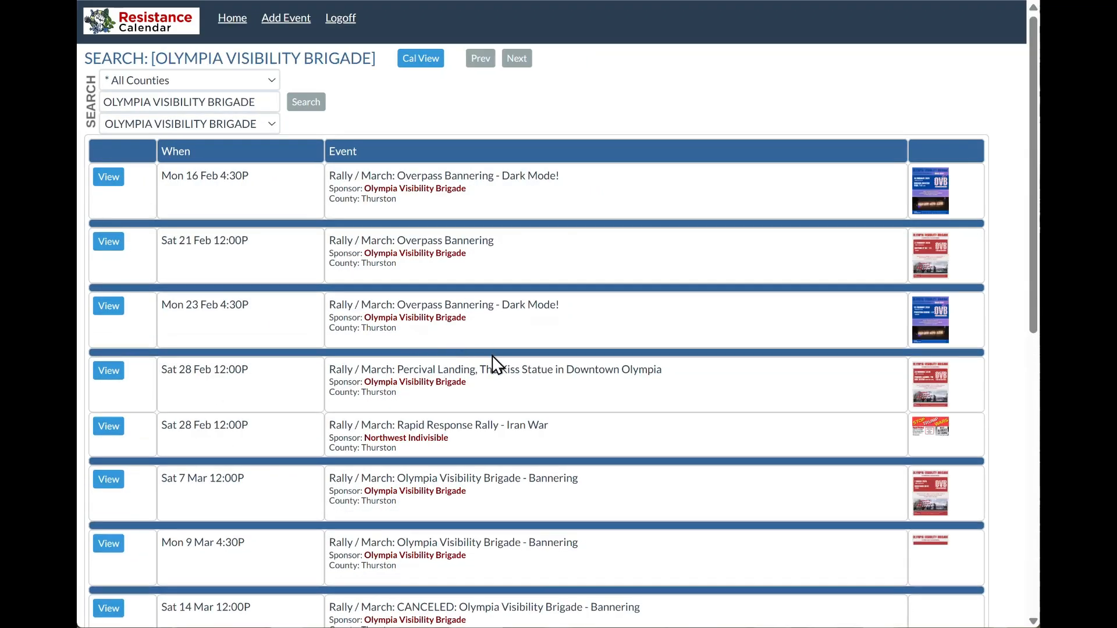
pyautogui.scroll(-9, 491, 356)
pyautogui.scroll(4, 497, 367)
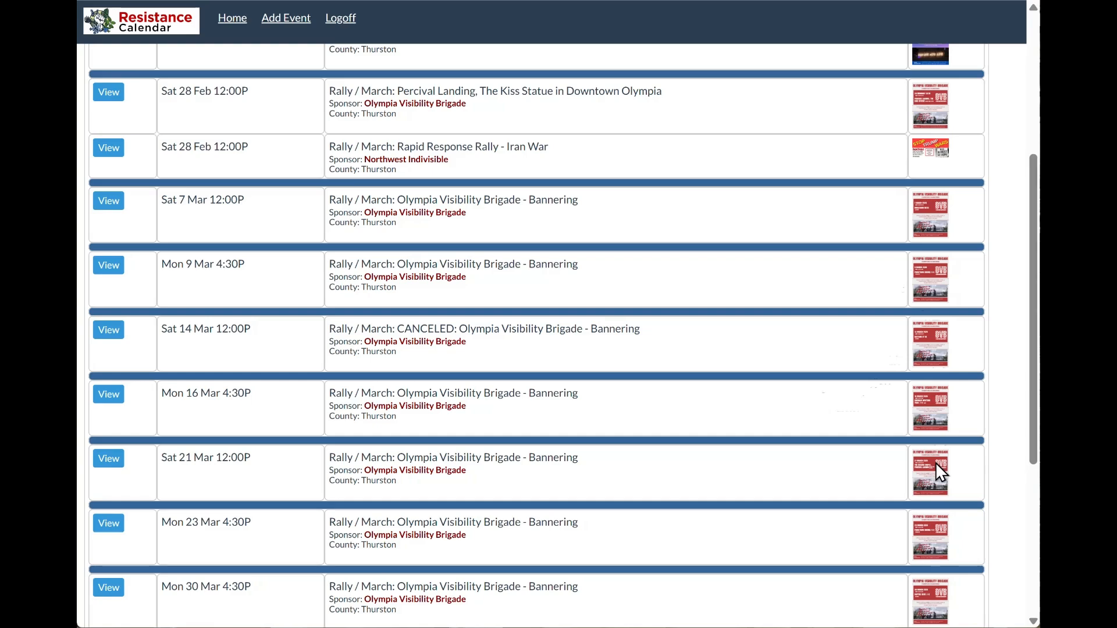
pyautogui.scroll(5, 495, 295)
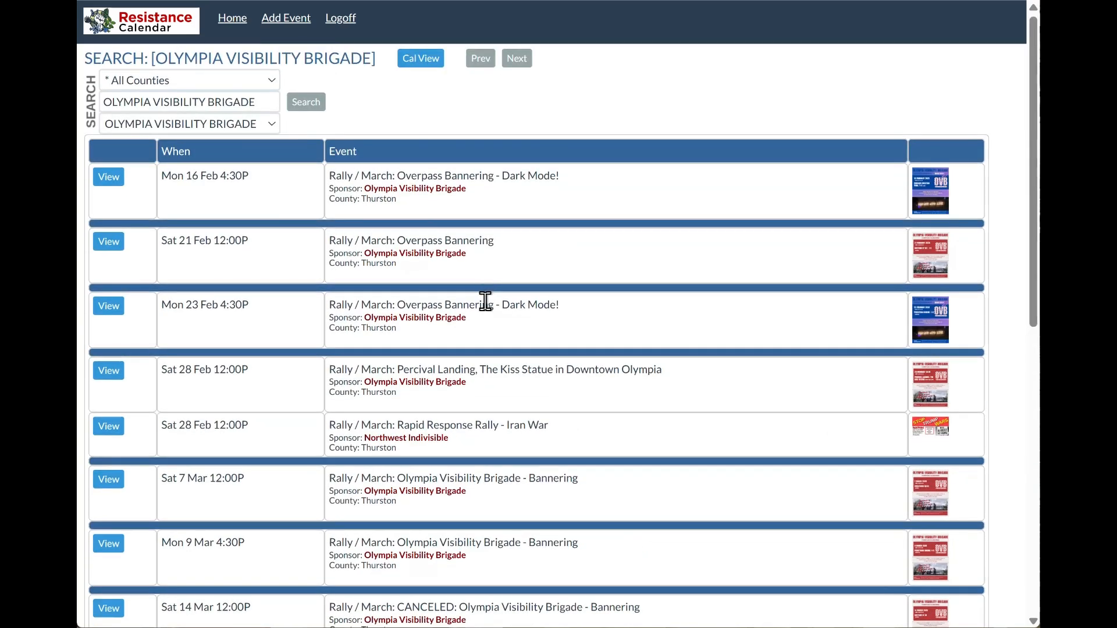
# Step: Clear the sponsor search by resetting the sponsor filter to All Sponsors
pyautogui.moveTo(257, 104); pyautogui.dragTo(76, 100)
pyautogui.click(268, 123)
pyautogui.scroll(1, 253, 233)
pyautogui.scroll(3, 250, 243)
pyautogui.click(137, 142)
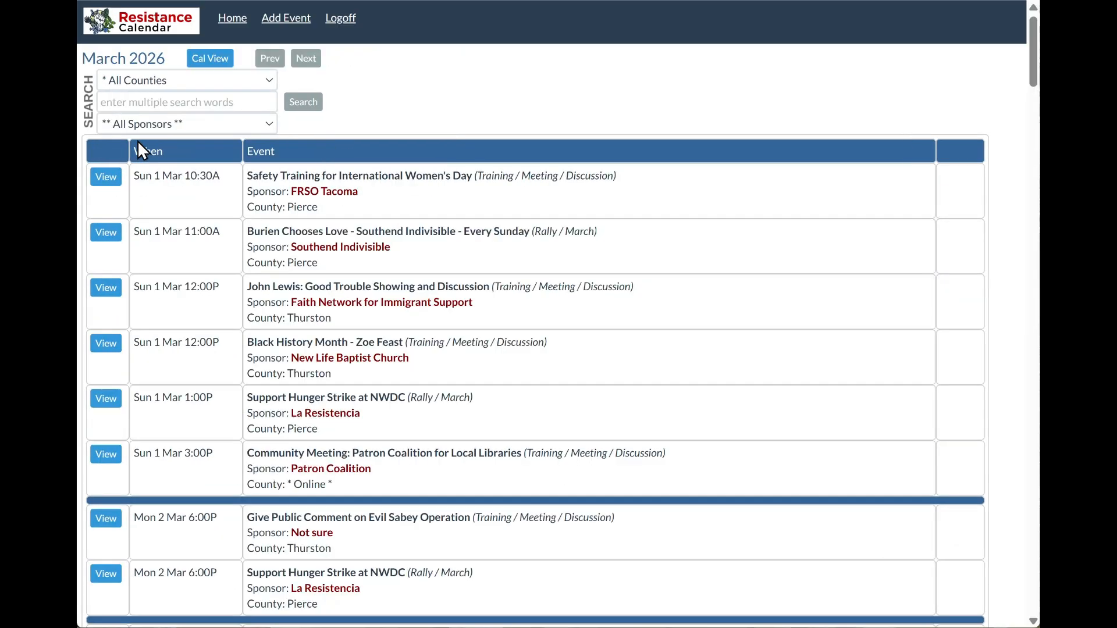
# Step: Search all events for the word "singing" and return to the home page's full event list
pyautogui.click(229, 101)
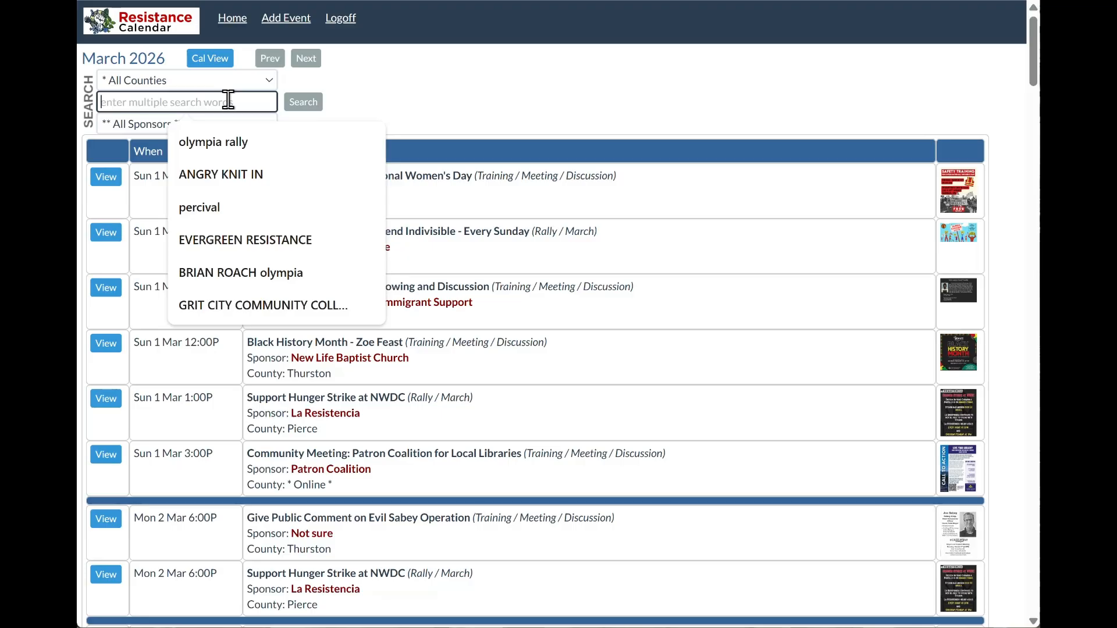
pyautogui.write('singer')
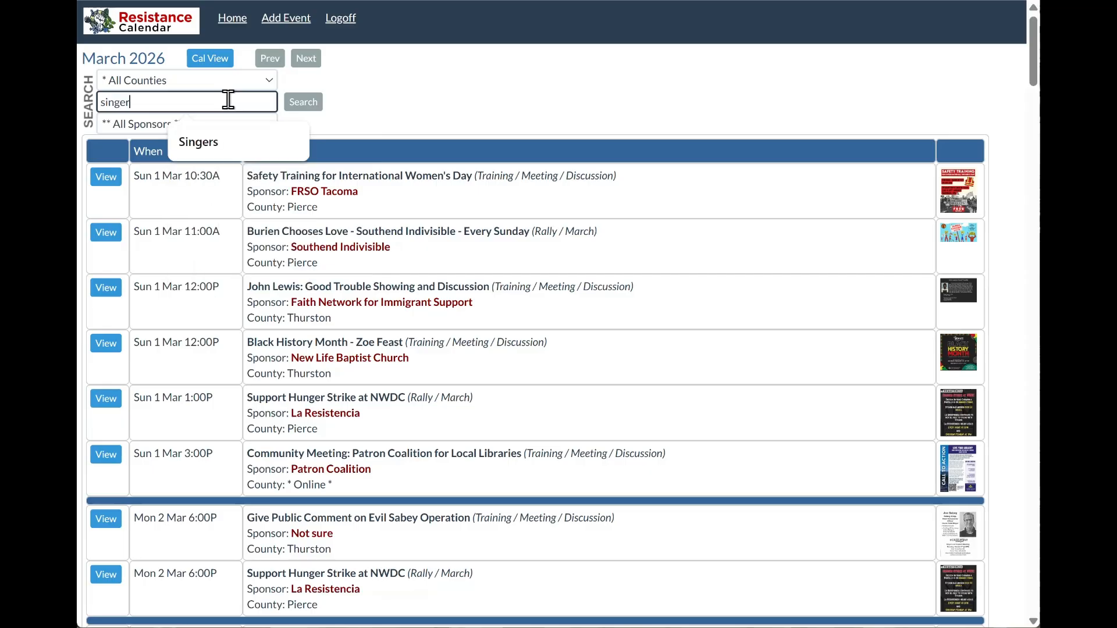
pyautogui.press('BackSpace')
pyautogui.press('BackSpace')
pyautogui.write('o')
pyautogui.press('BackSpace')
pyautogui.write('ing')
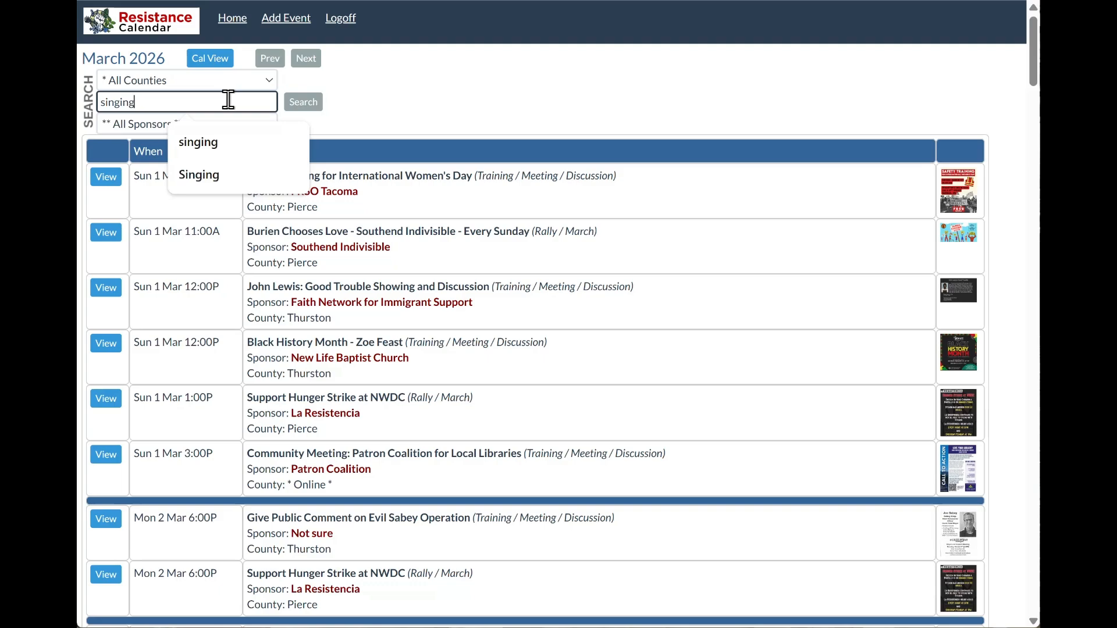
pyautogui.press('Return')
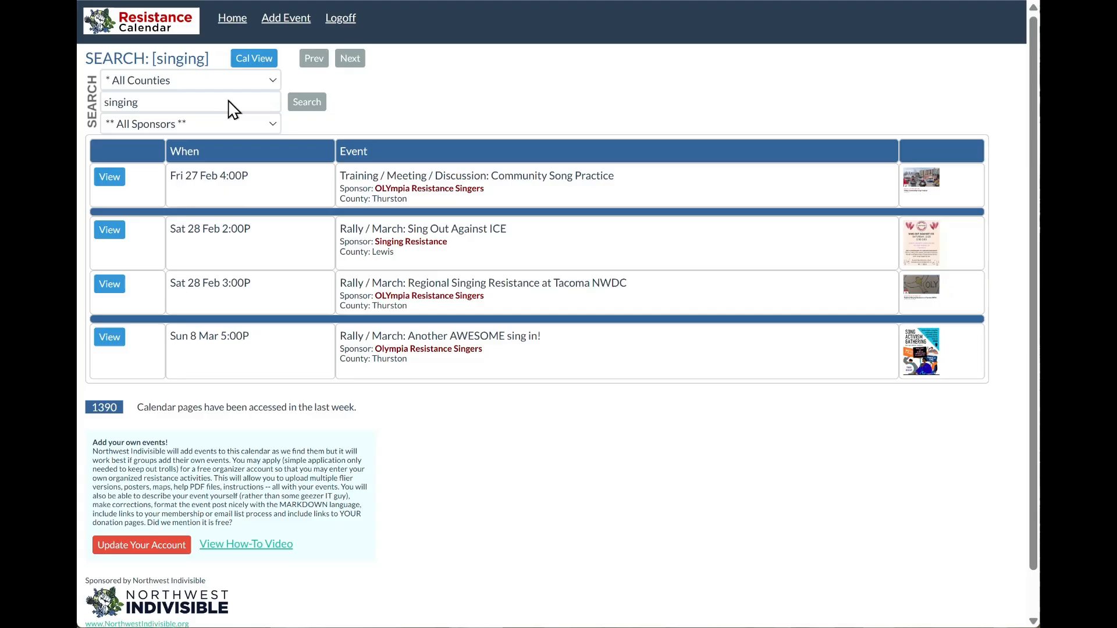
pyautogui.click(233, 18)
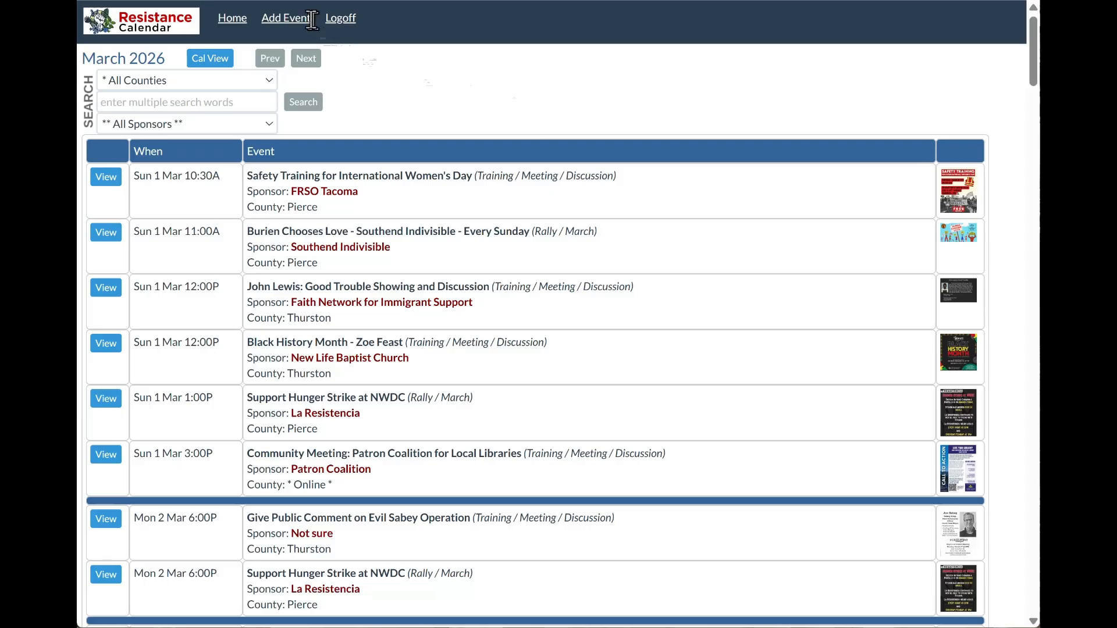
# Step: Start adding a new event and name it "Boy Scouts Camping Trip"
pyautogui.click(286, 18)
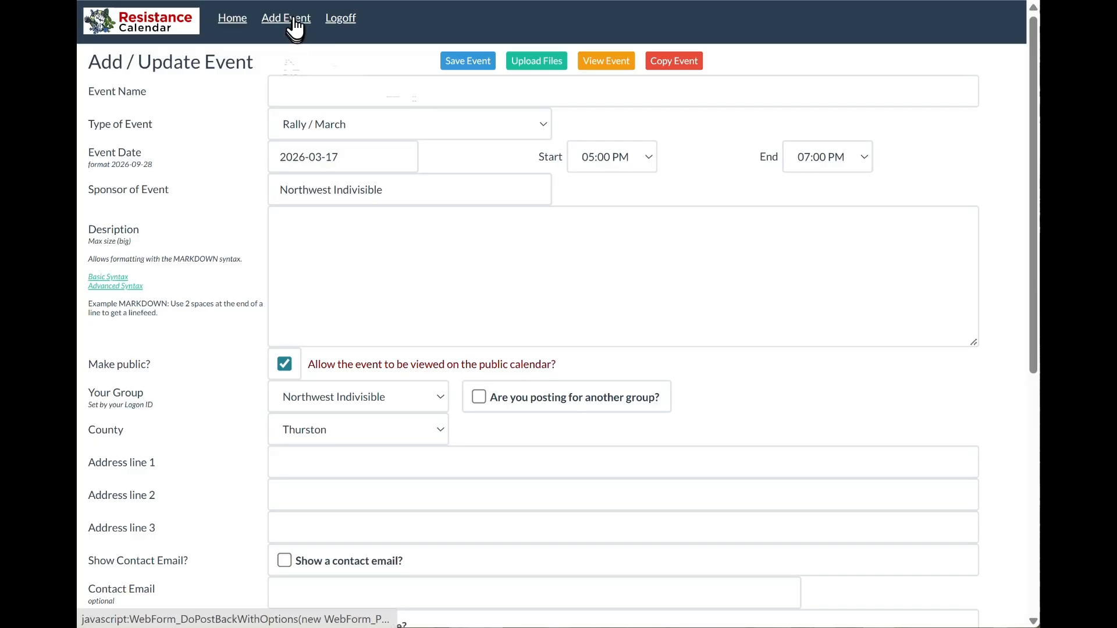
pyautogui.click(297, 91)
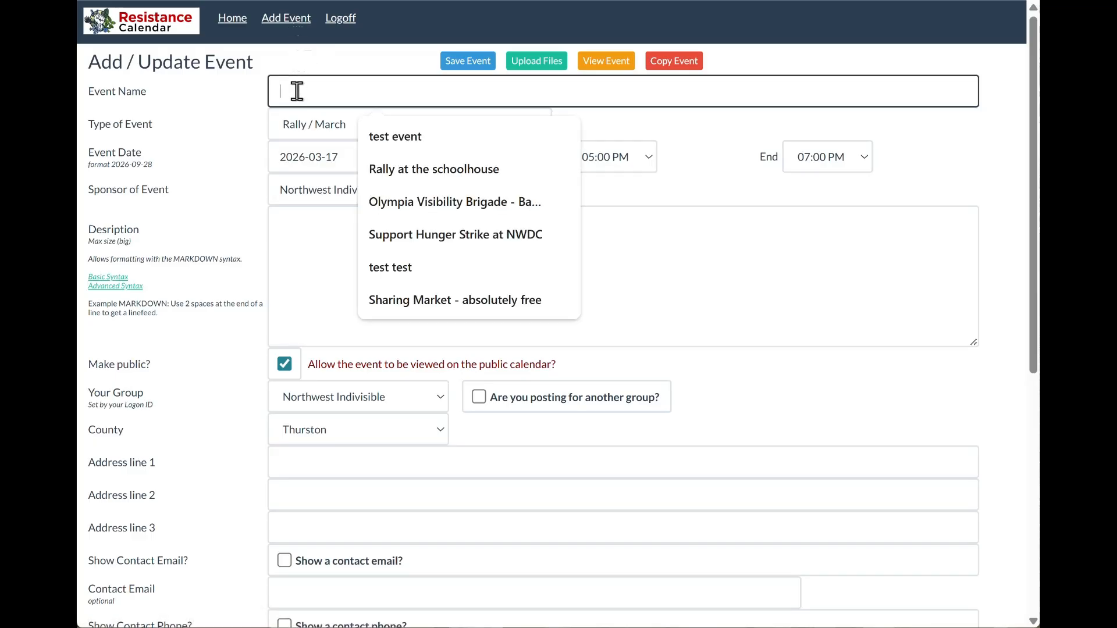
pyautogui.write('Bo')
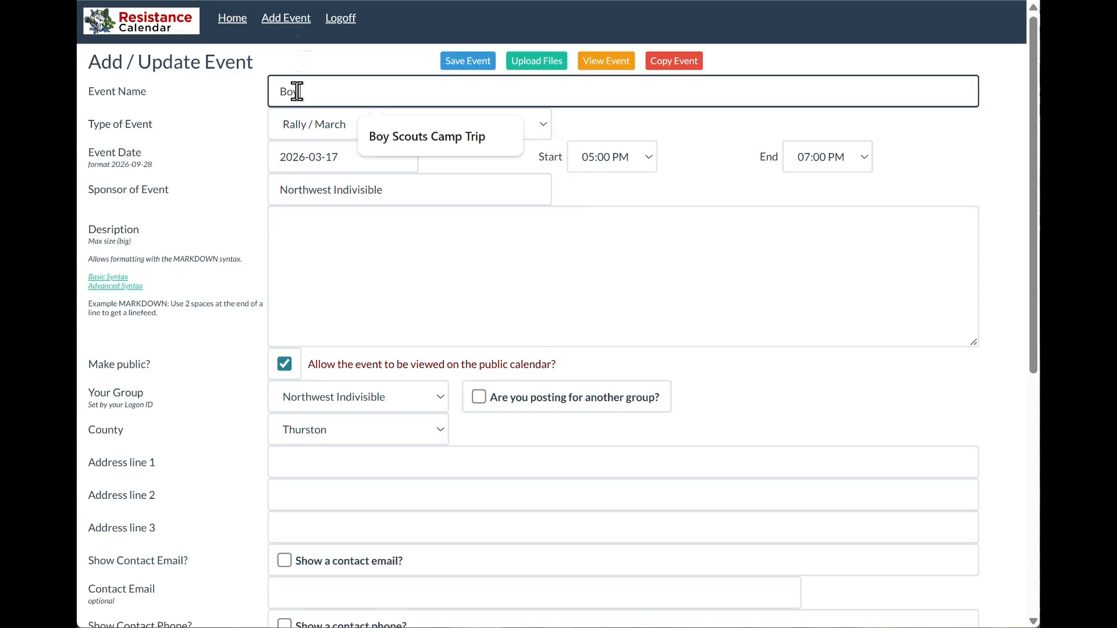
pyautogui.write('y Scouts Campi')
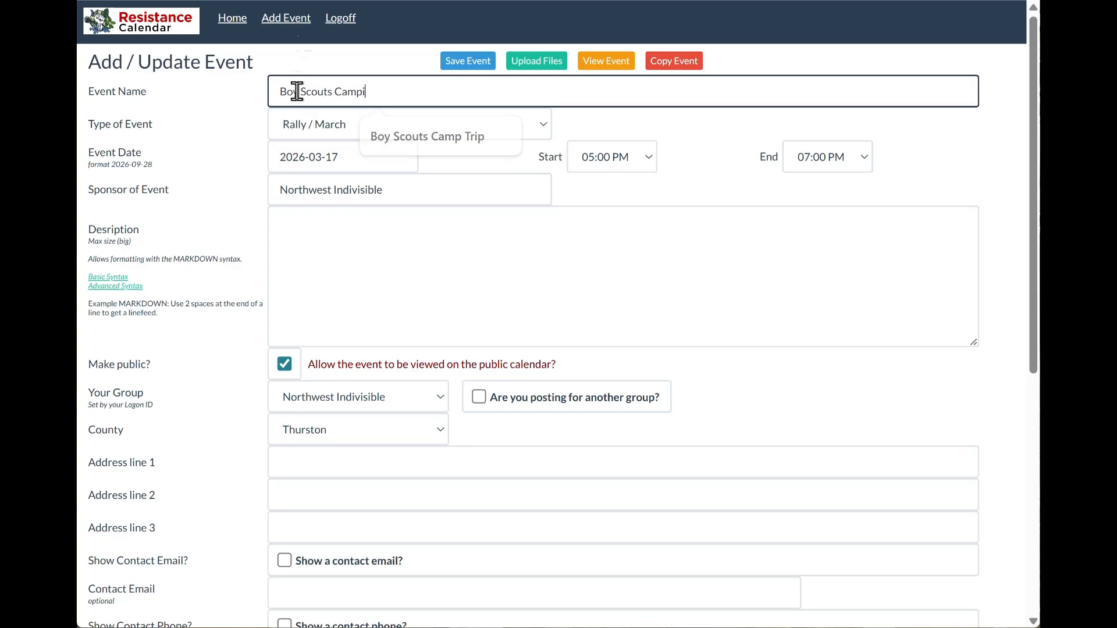
pyautogui.write('ng Trip')
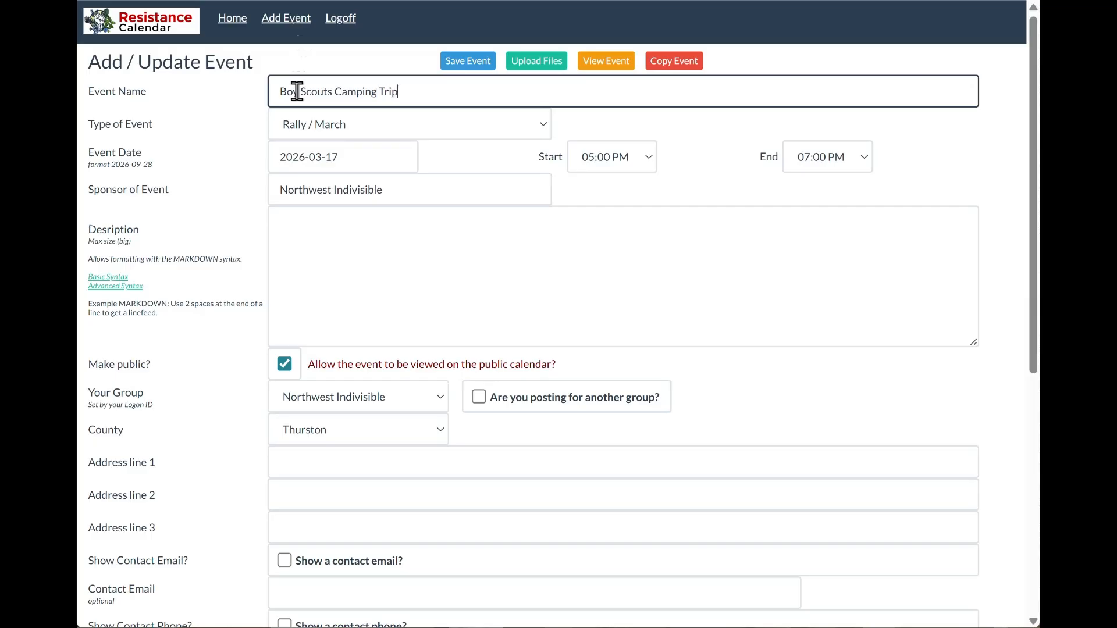
# Step: Set the event's type to Training / Meeting / Discussion and its date to 2026-01-01
pyautogui.click(349, 124)
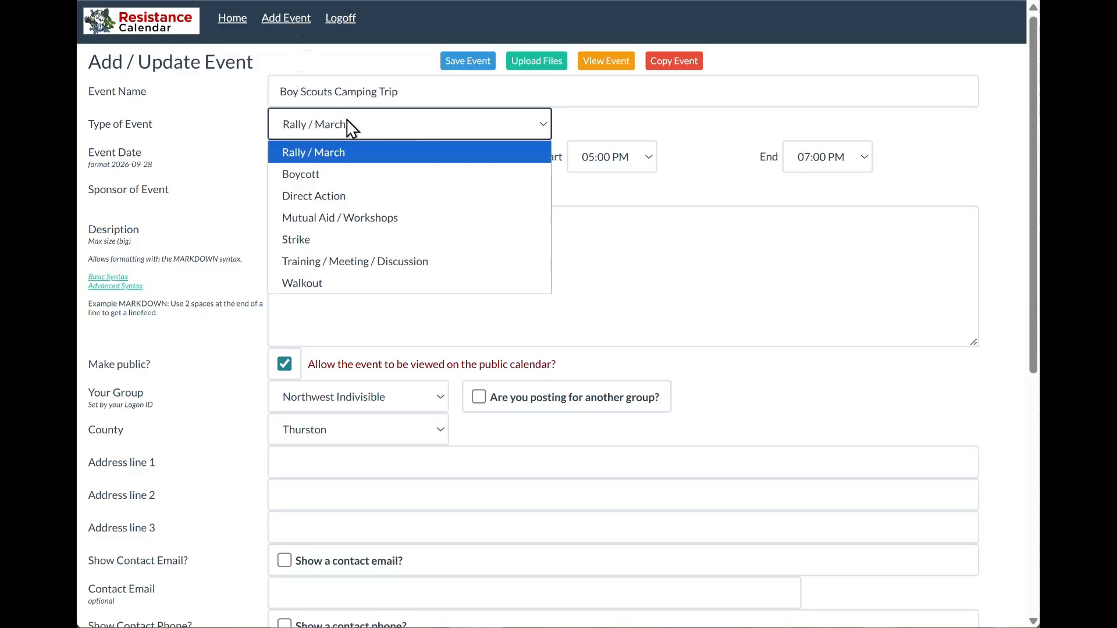
pyautogui.click(347, 260)
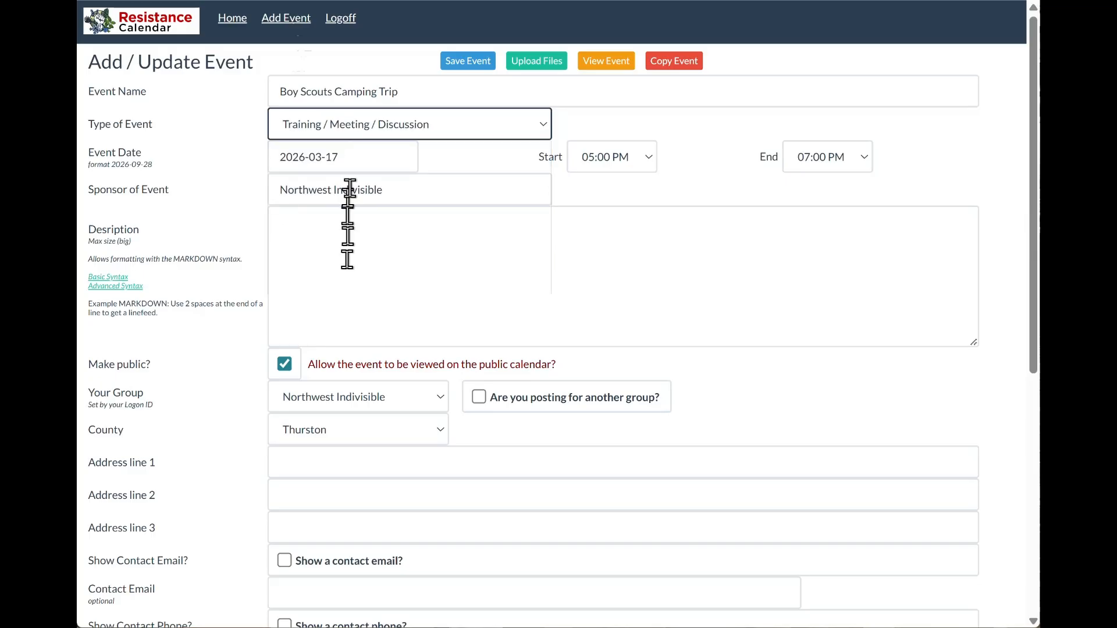
pyautogui.click(365, 159)
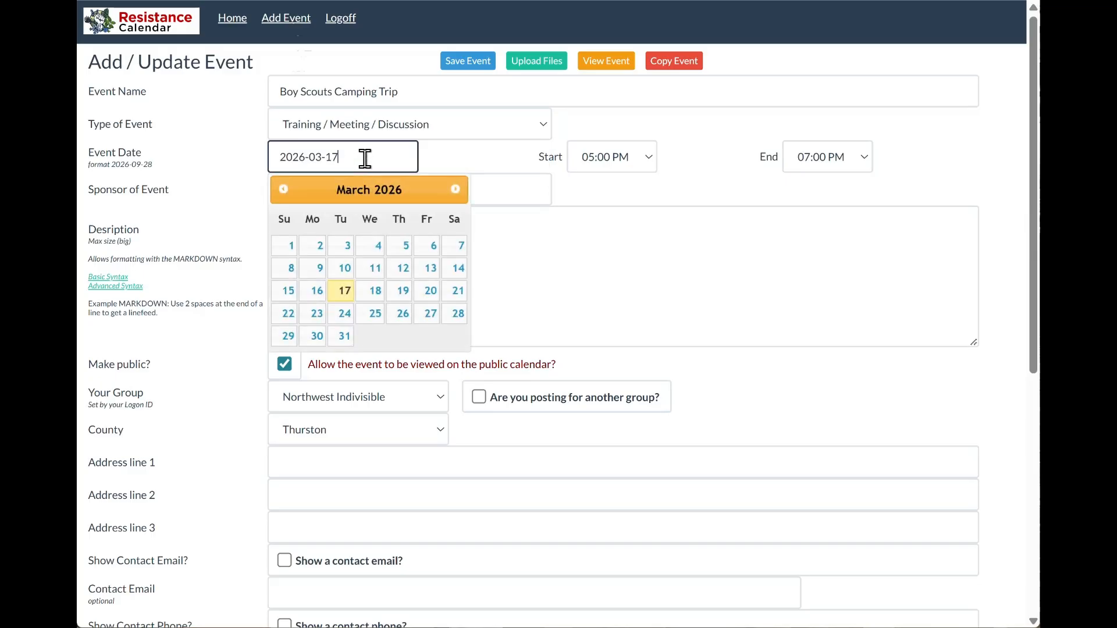
pyautogui.click(282, 189)
pyautogui.click(282, 189)
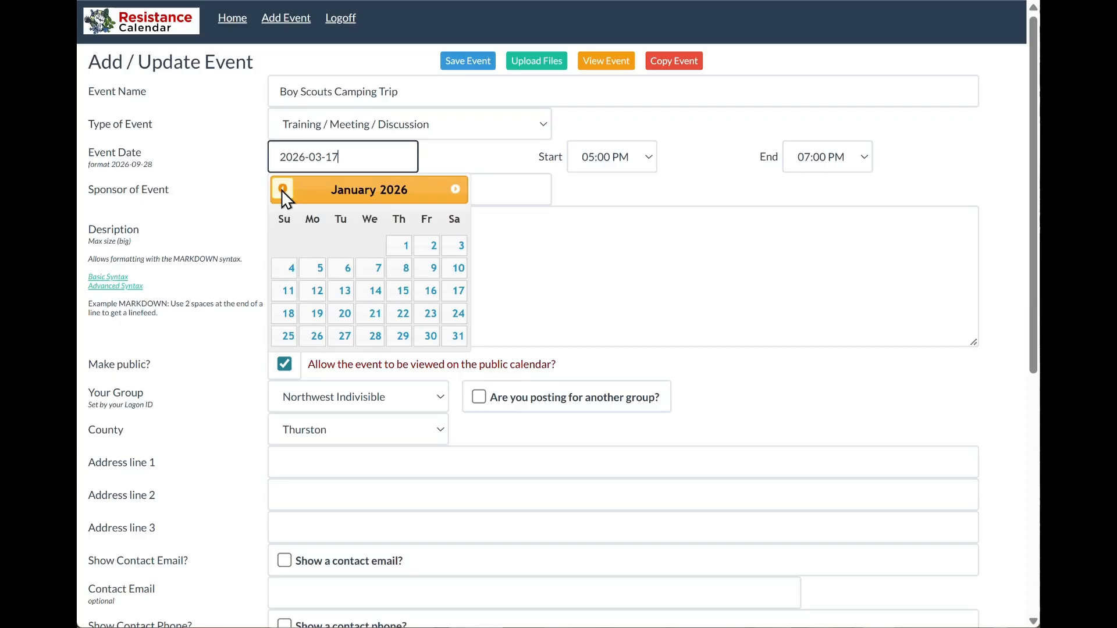
pyautogui.click(400, 252)
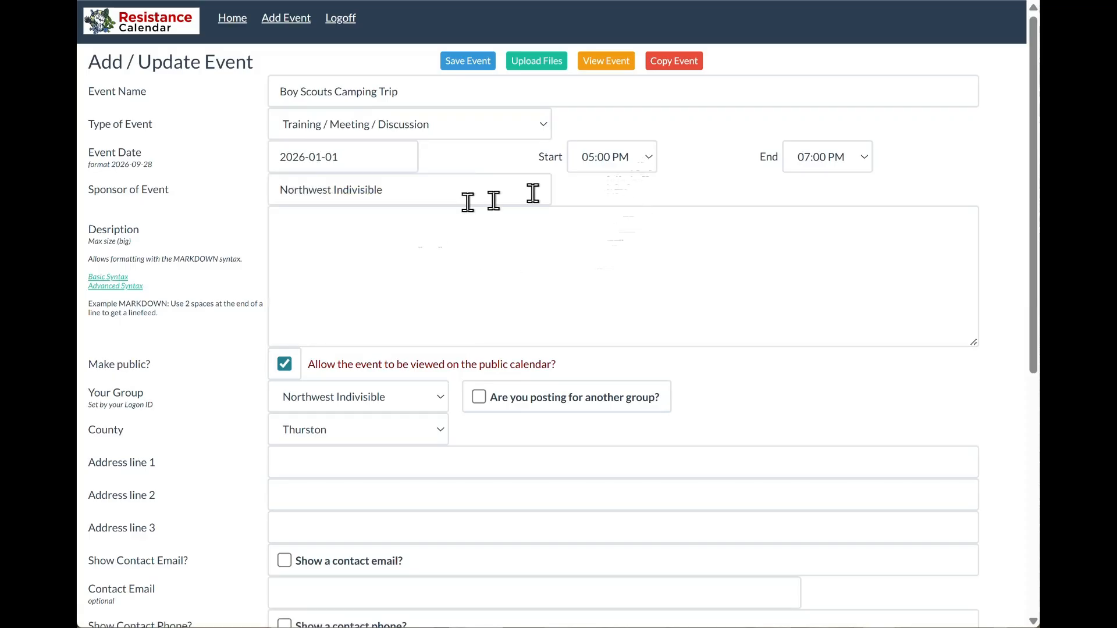
# Step: Set the event's sponsor to "Boy Scouts" and mark it as being posted for another group
pyautogui.moveTo(401, 191); pyautogui.dragTo(160, 184)
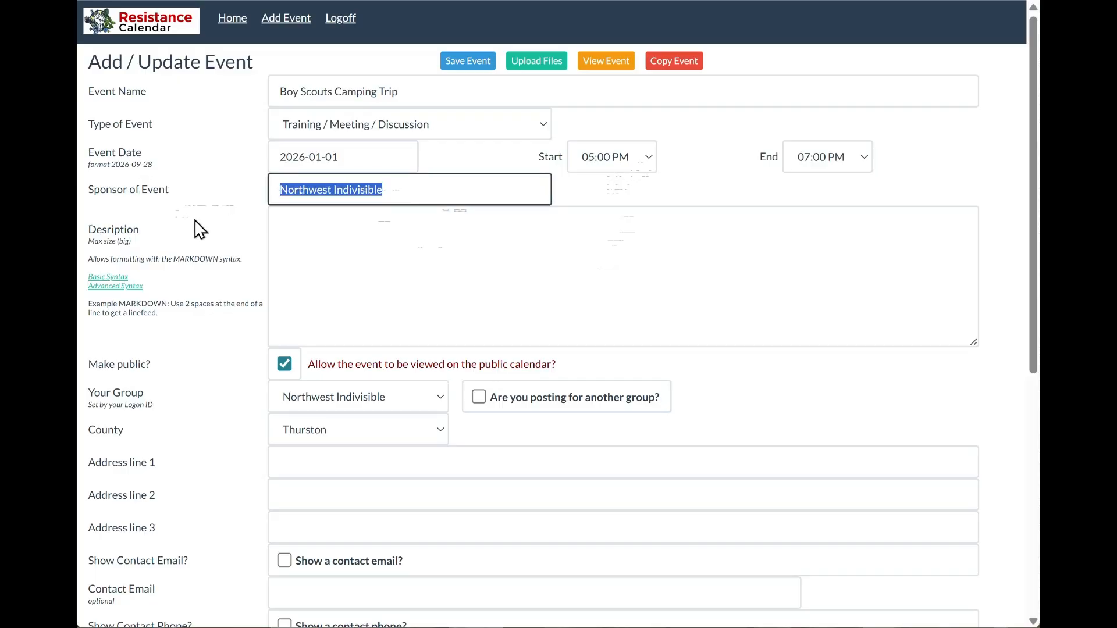
pyautogui.write('Boy Scouts')
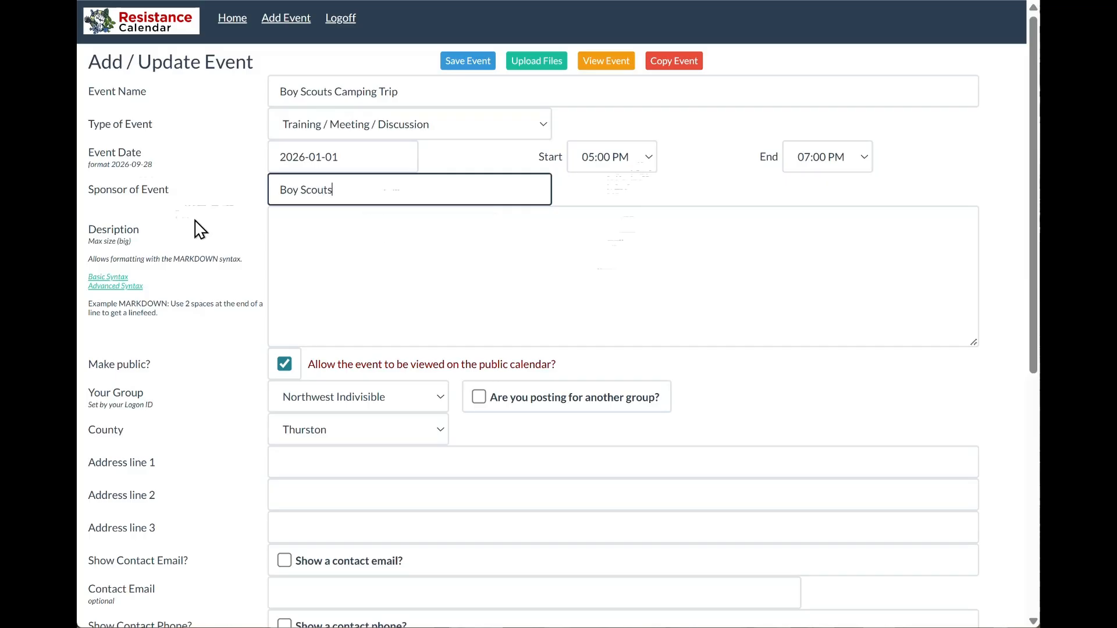
pyautogui.click(483, 400)
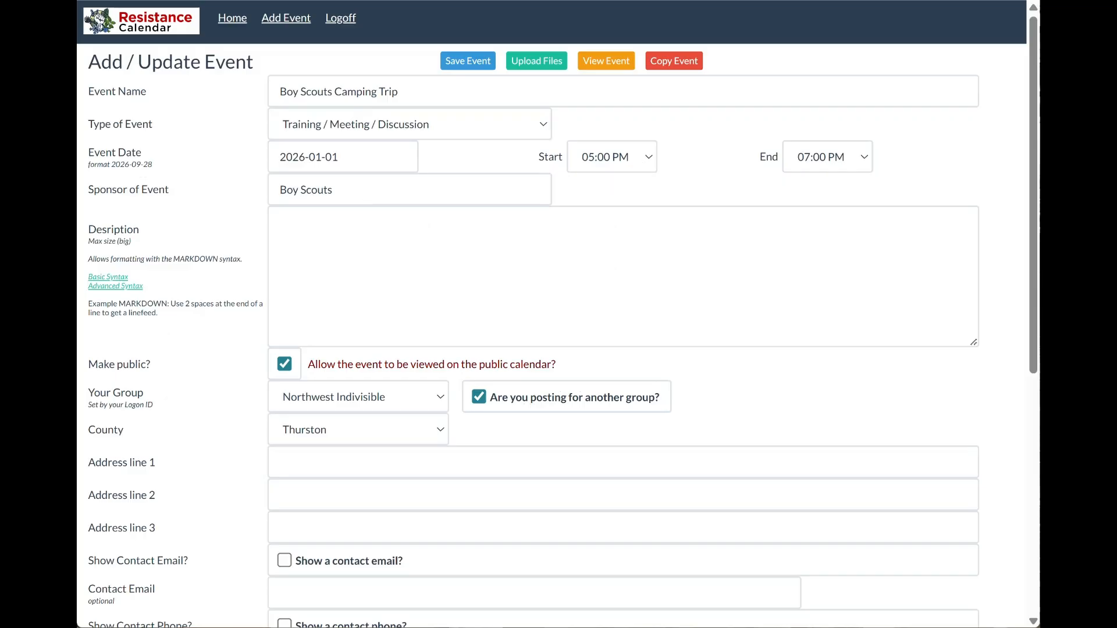
# Step: Paste the camping trip text and equipment list into an enlarged event description, and save the event to view its page
pyautogui.click(290, 233)
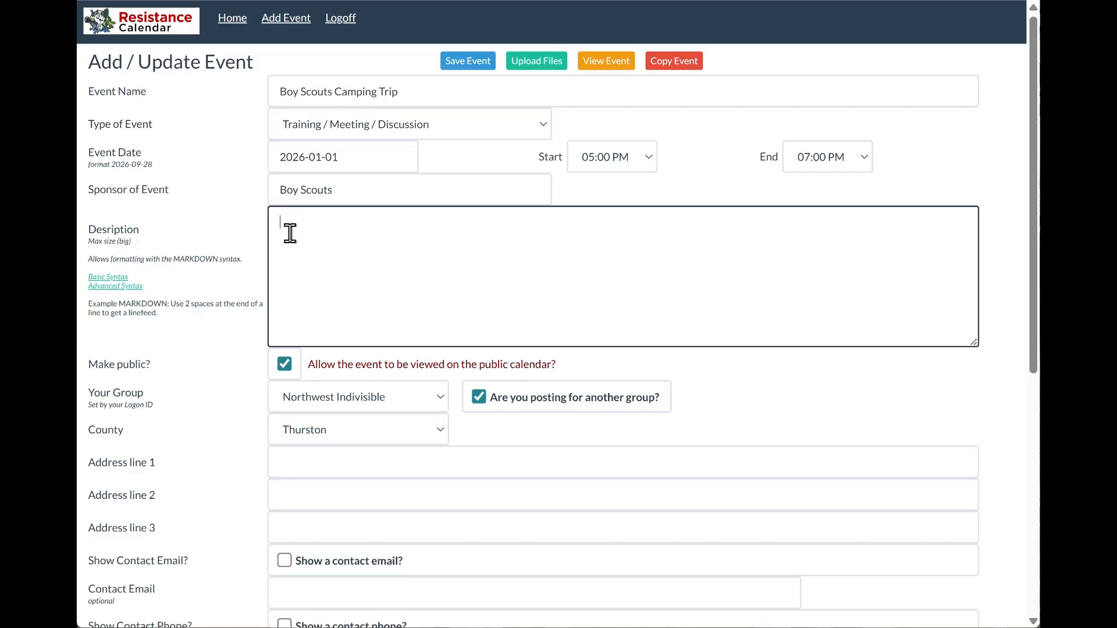
pyautogui.hotkey('ctrl', 'v')
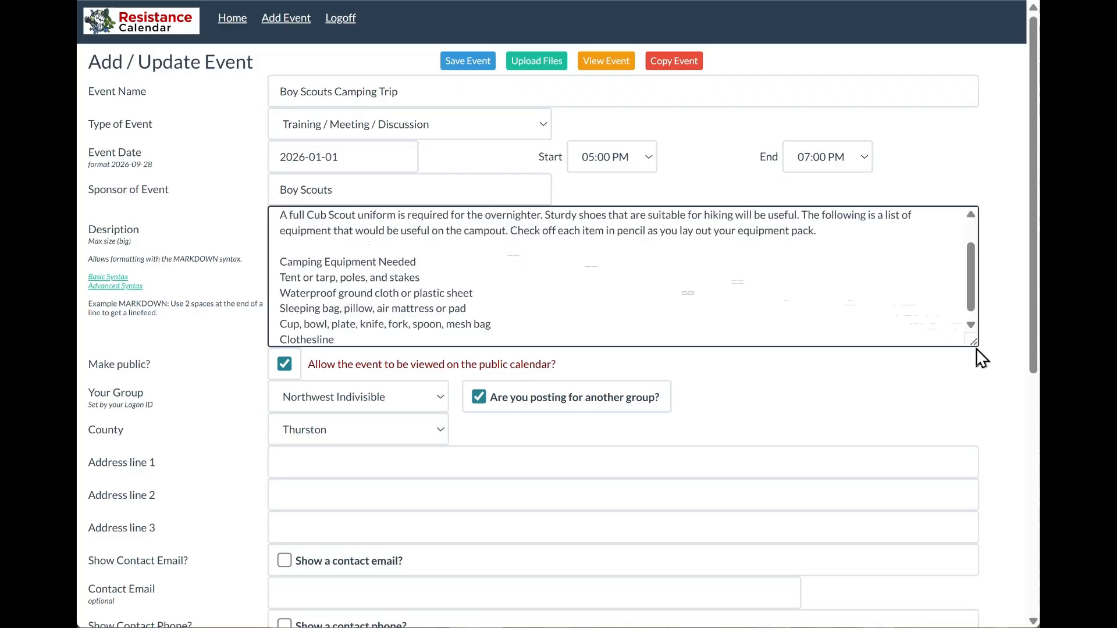
pyautogui.moveTo(976, 342); pyautogui.dragTo(972, 524)
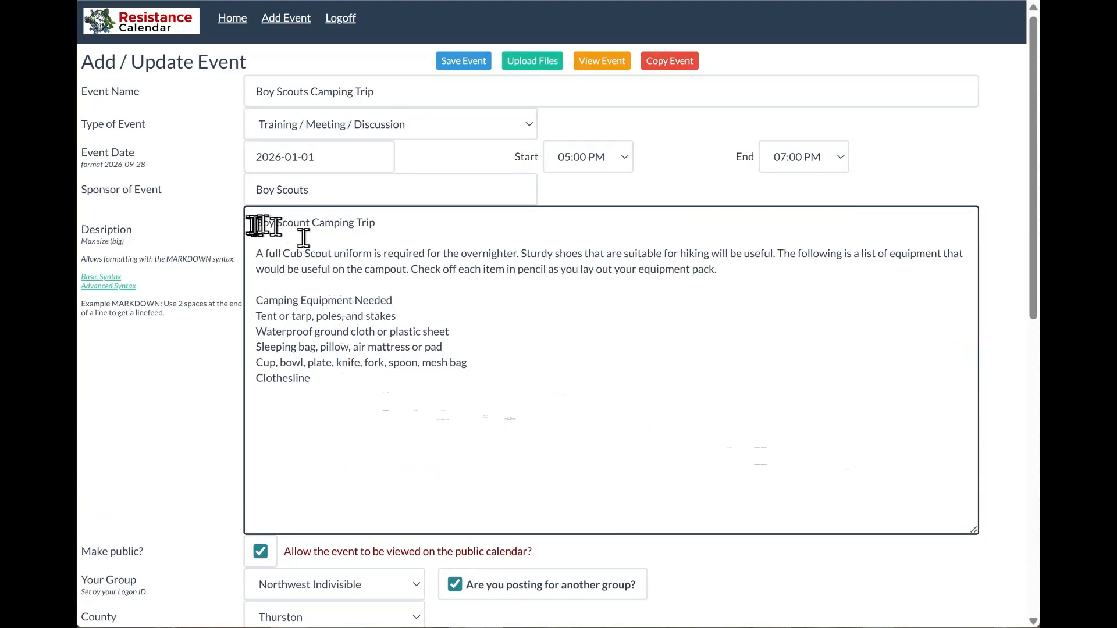
pyautogui.click(460, 64)
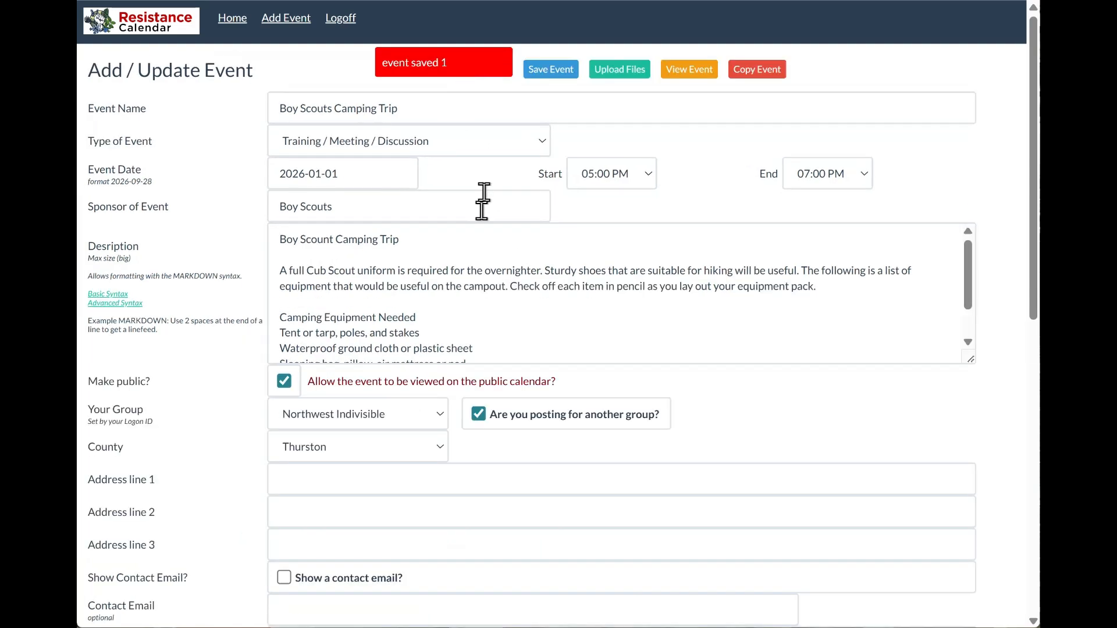
pyautogui.click(683, 68)
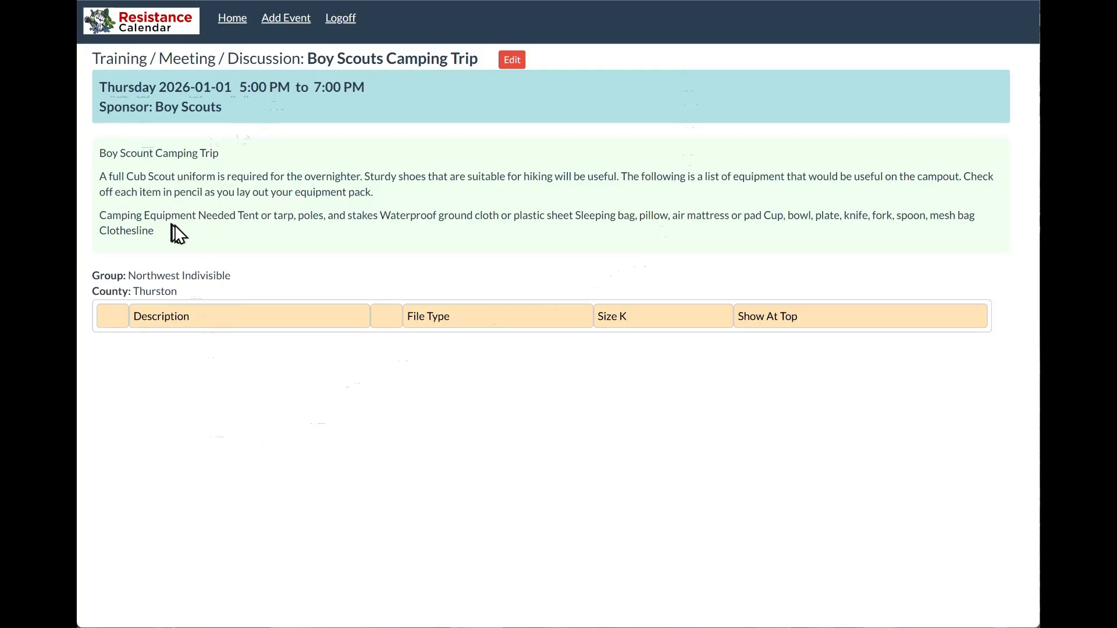
# Step: Reopen the event for editing and turn the description's opening title line into a Markdown heading with "###"
pyautogui.click(511, 60)
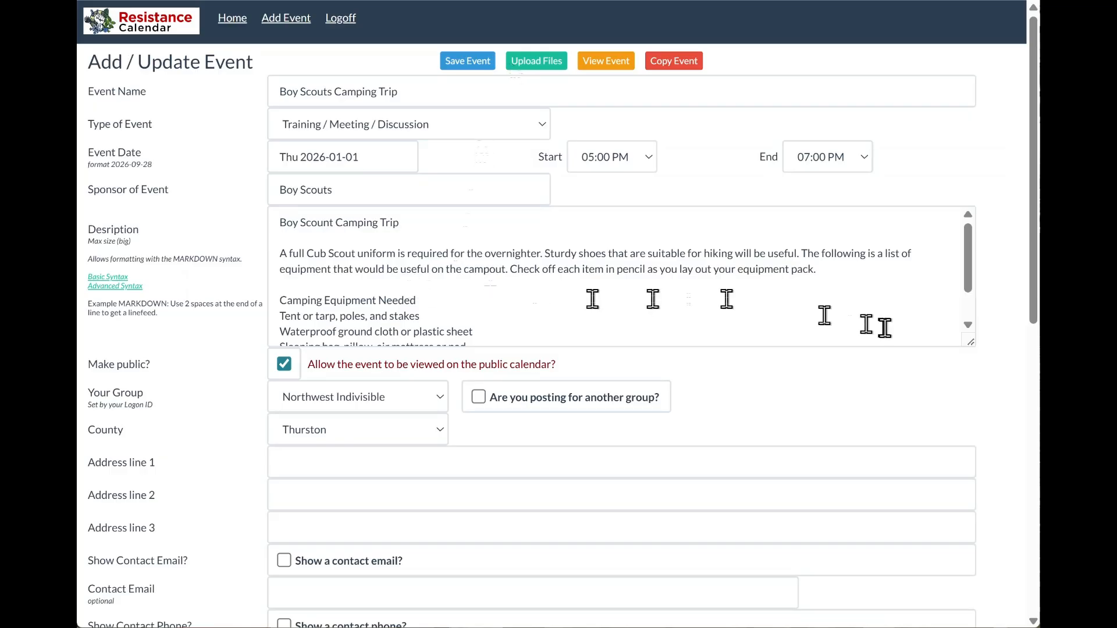
pyautogui.moveTo(970, 342); pyautogui.dragTo(979, 493)
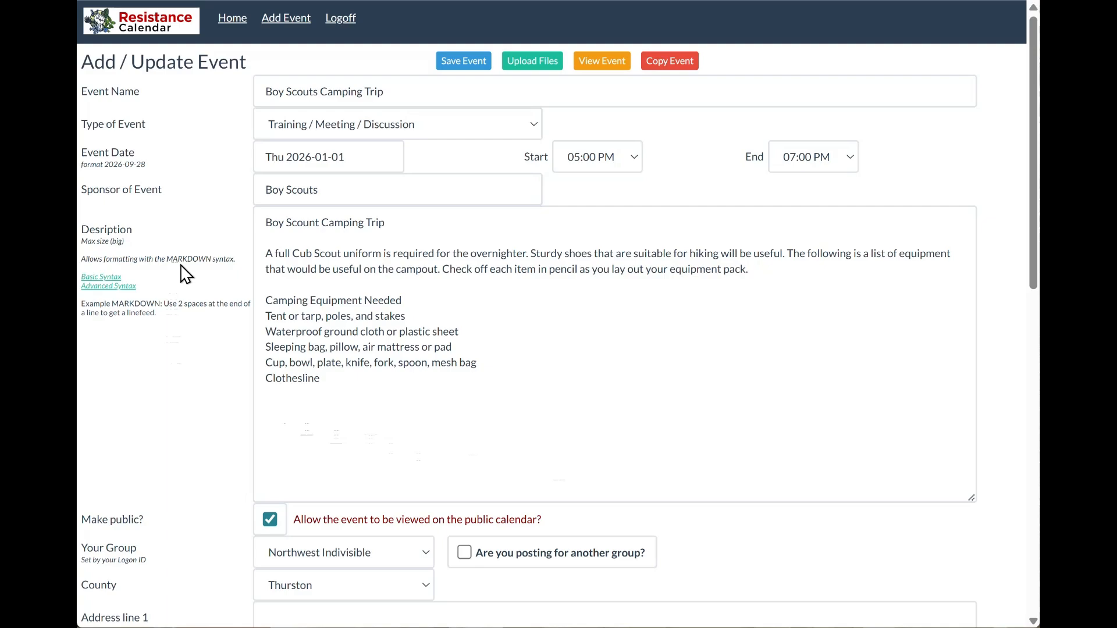
pyautogui.click(260, 222)
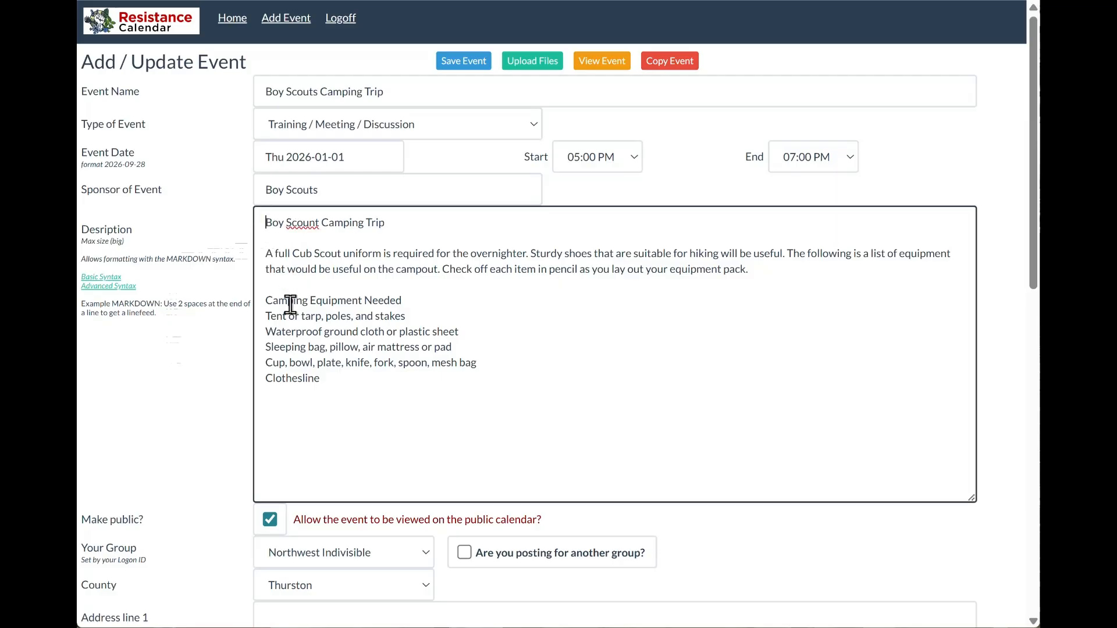
pyautogui.write('###')
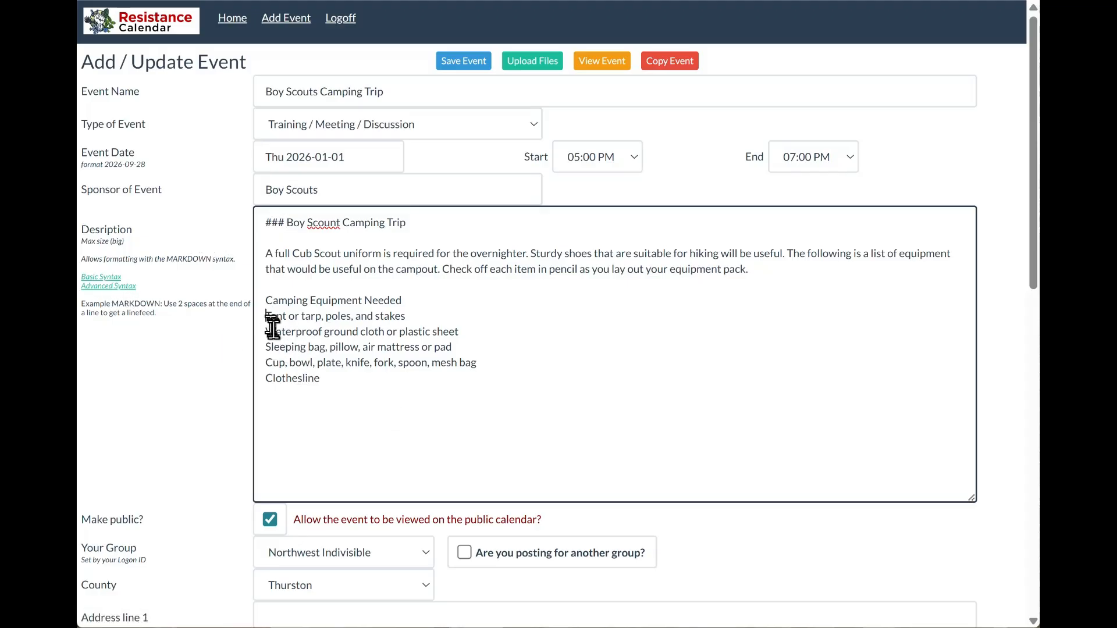
# Step: Format the five camping equipment items, from the tent to the clothesline, as a Markdown bullet list with "-"
pyautogui.write('-')
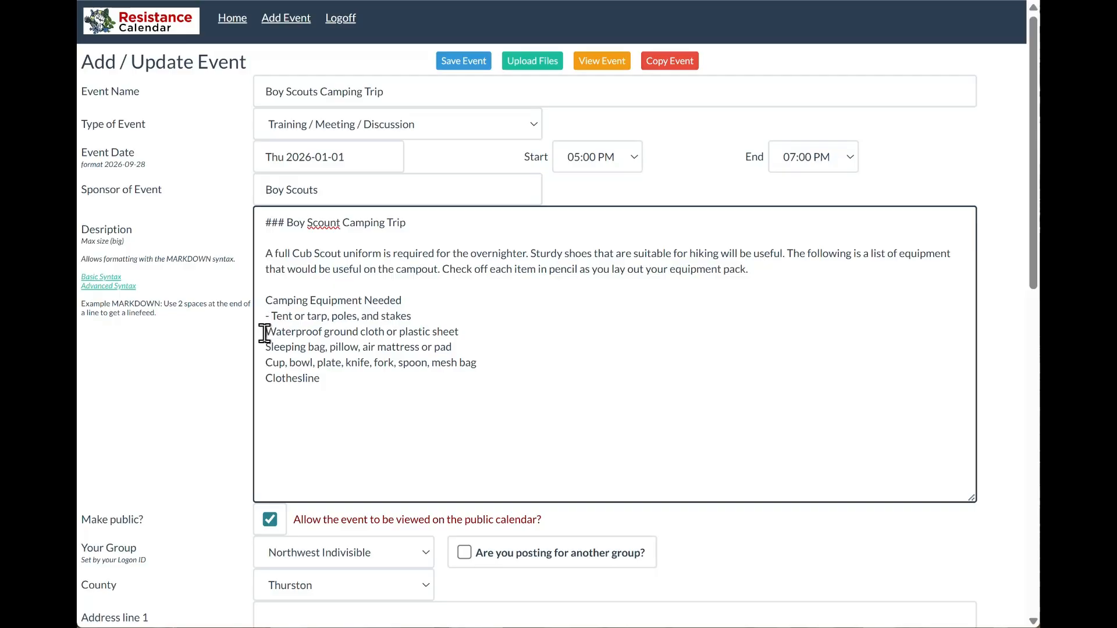
pyautogui.click(265, 333)
pyautogui.write('-')
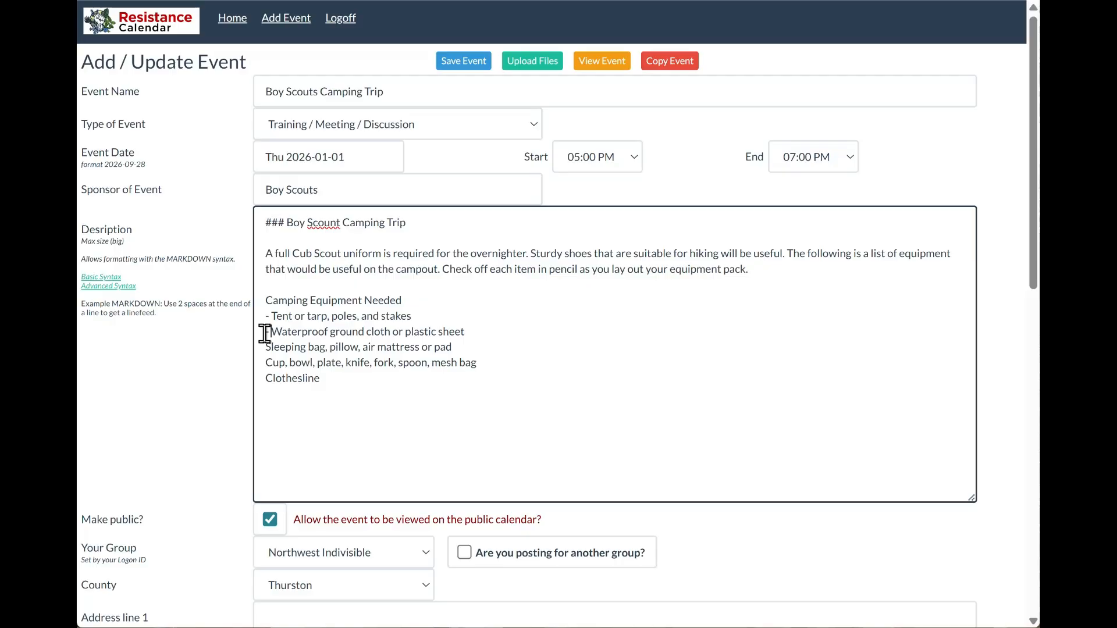
pyautogui.click(265, 348)
pyautogui.write('-')
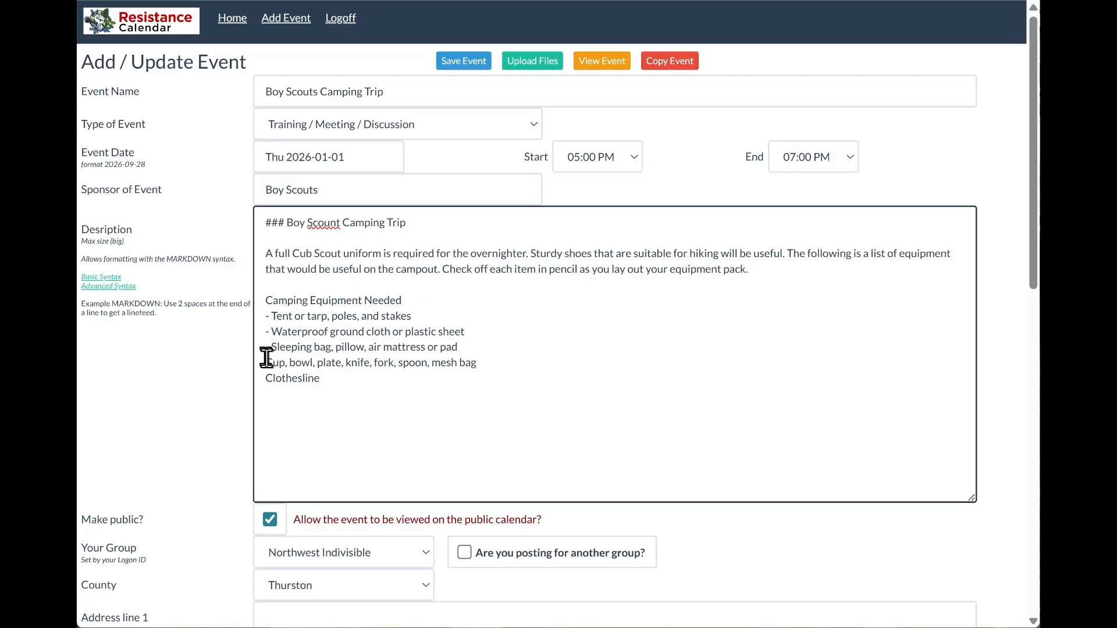
pyautogui.click(265, 362)
pyautogui.write('-')
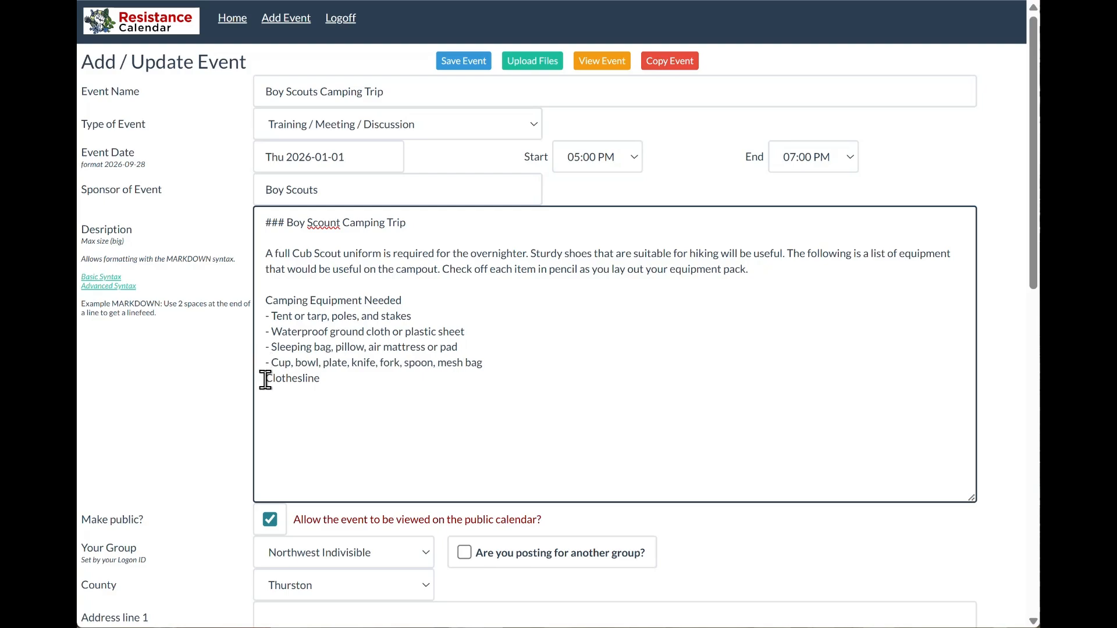
pyautogui.click(266, 379)
pyautogui.write('-')
pyautogui.click(451, 316)
pyautogui.click(493, 332)
pyautogui.click(489, 347)
pyautogui.click(423, 301)
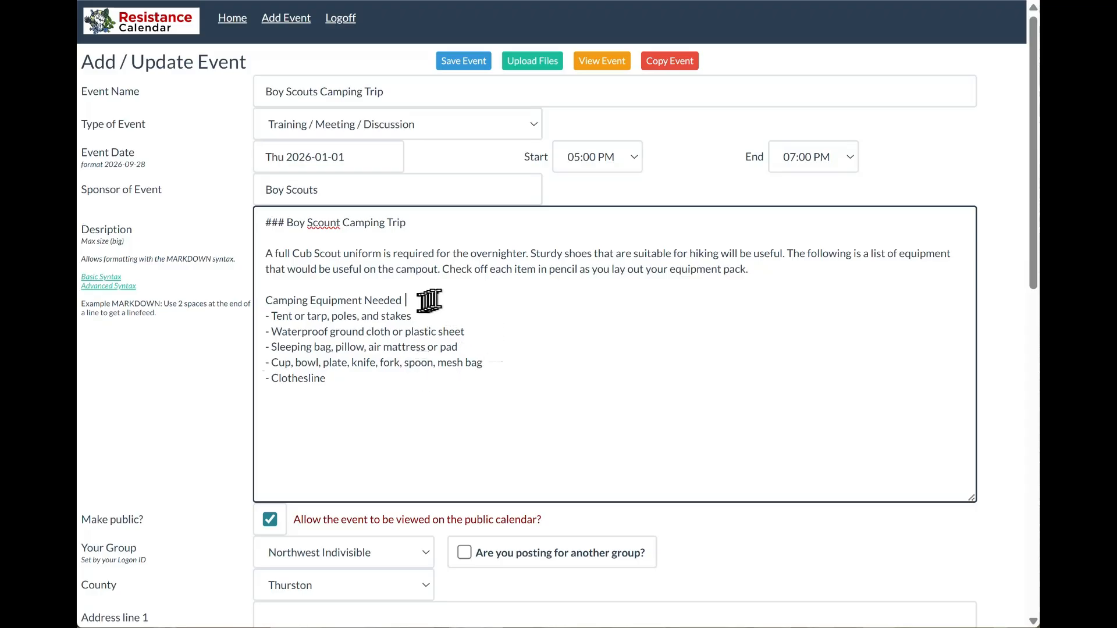
# Step: Save the event and review the formatted heading and bullet list on its display page
pyautogui.click(459, 61)
pyautogui.click(690, 72)
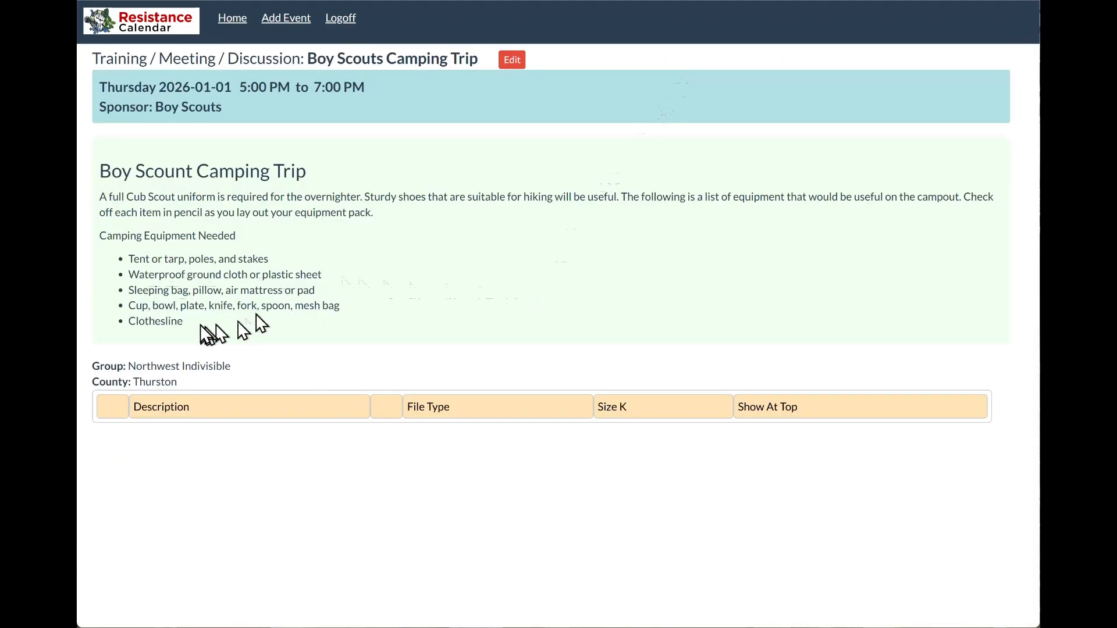
pyautogui.moveTo(315, 168); pyautogui.dragTo(99, 169)
pyautogui.click(358, 256)
# Step: Return to editing the event and select FLIER ICE.jpg as the file to upload
pyautogui.click(511, 61)
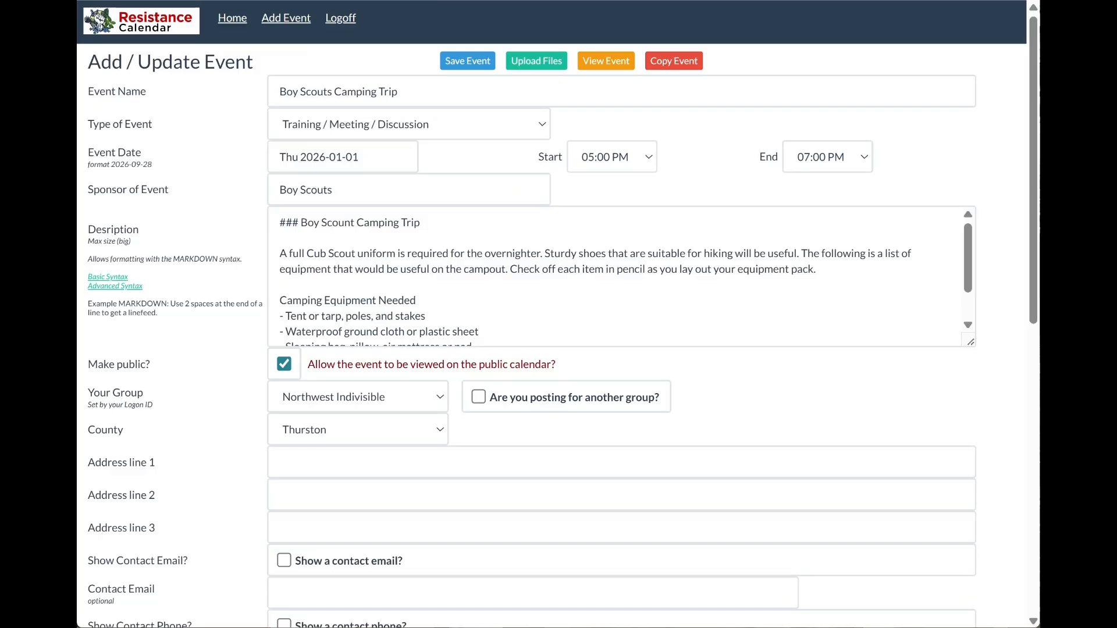
pyautogui.click(540, 62)
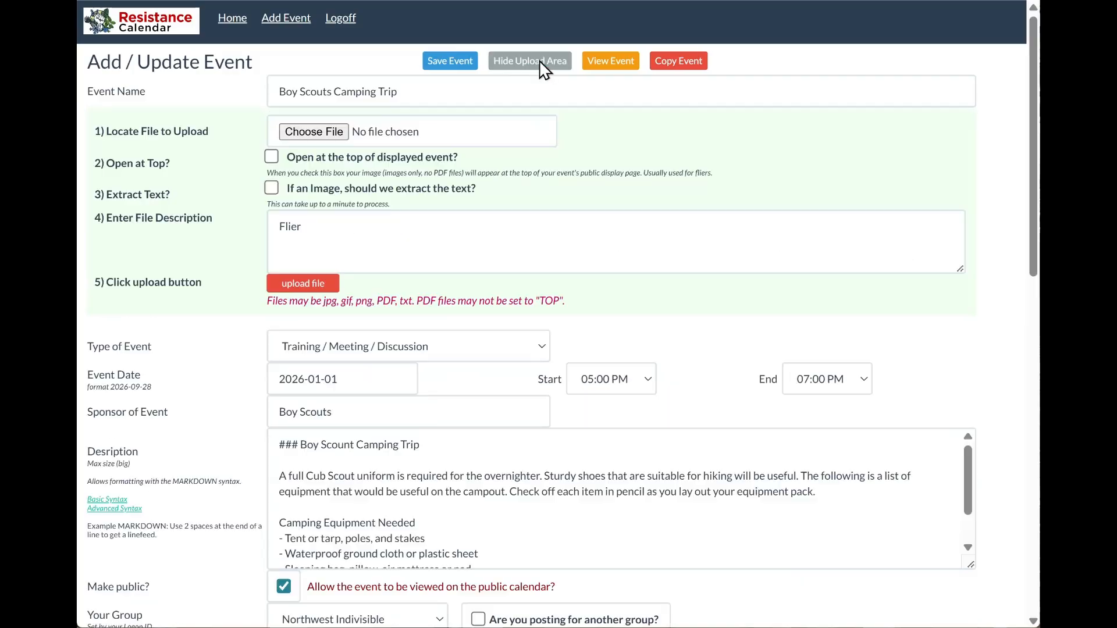
pyautogui.click(309, 131)
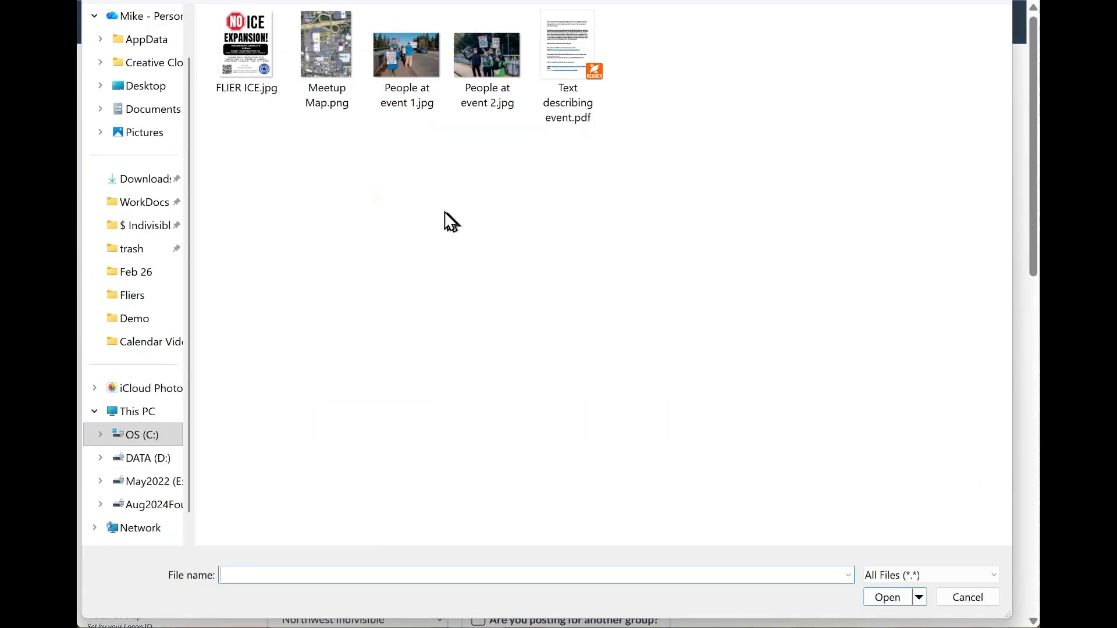
pyautogui.click(240, 40)
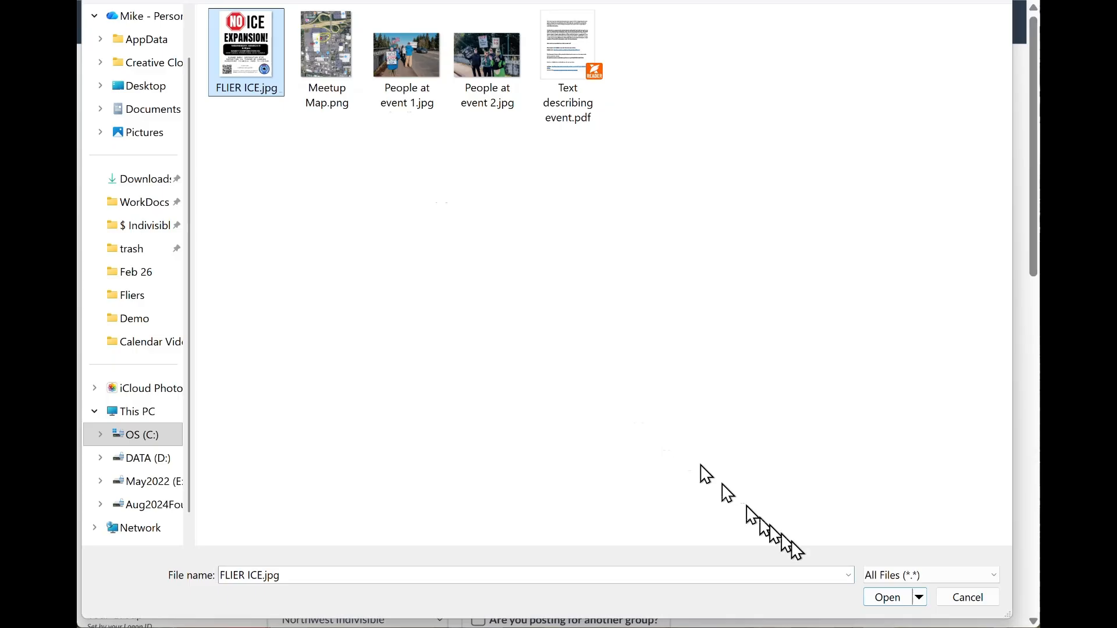
pyautogui.click(888, 599)
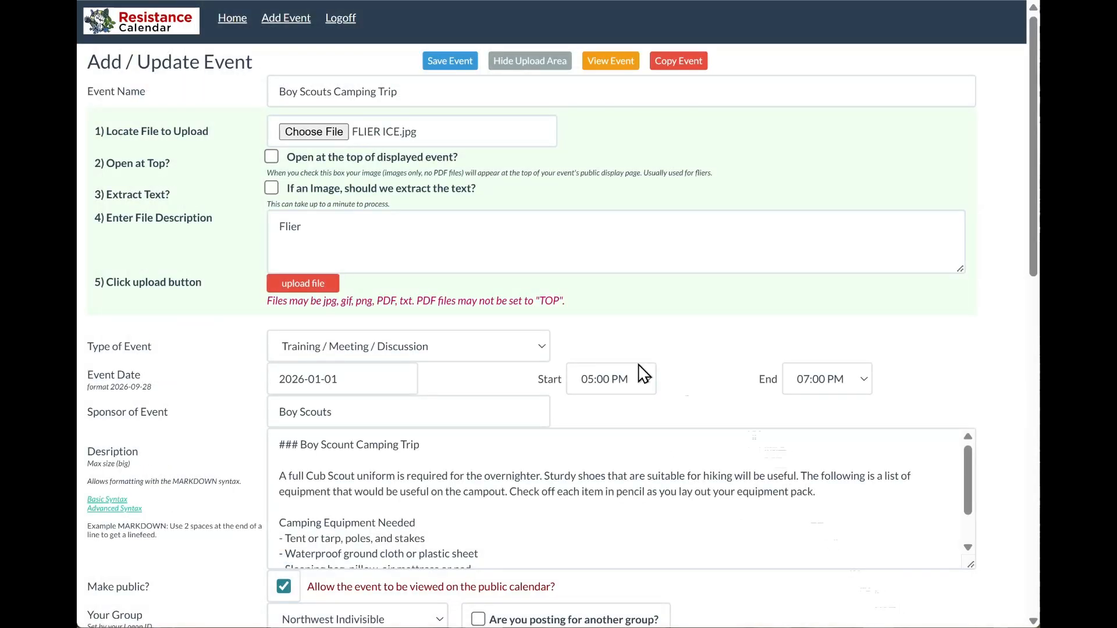
# Step: Upload the flier with opening at the top of the displayed event and text extraction enabled
pyautogui.click(271, 158)
pyautogui.click(272, 188)
pyautogui.click(320, 288)
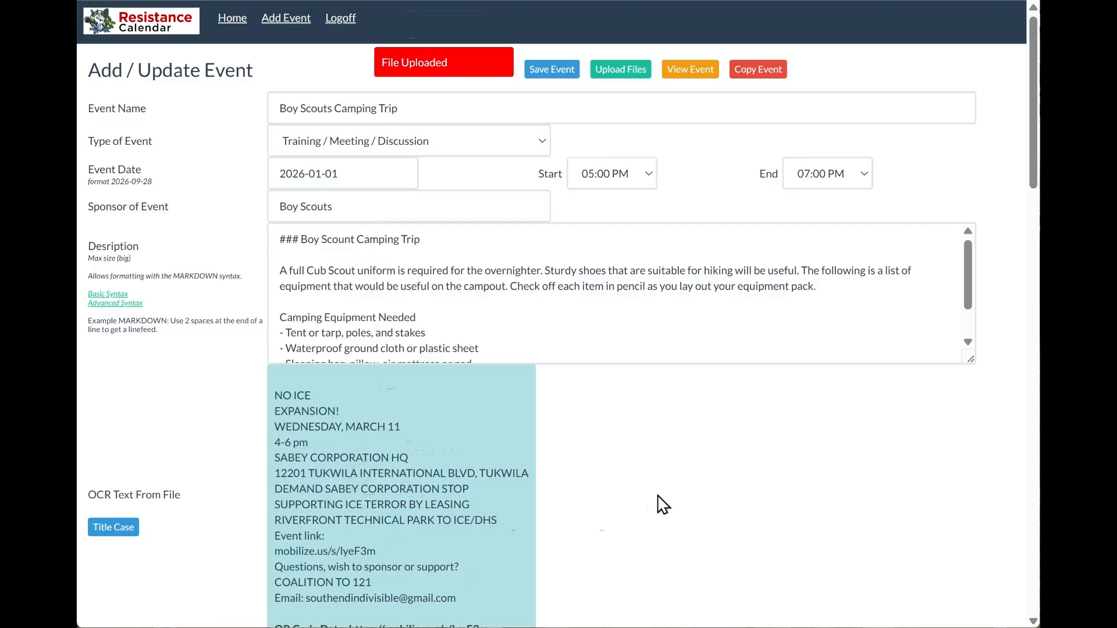
# Step: Review the text extracted from the flier and copy its QR code link
pyautogui.scroll(-2, 662, 504)
pyautogui.scroll(-2, 663, 504)
pyautogui.scroll(2, 665, 504)
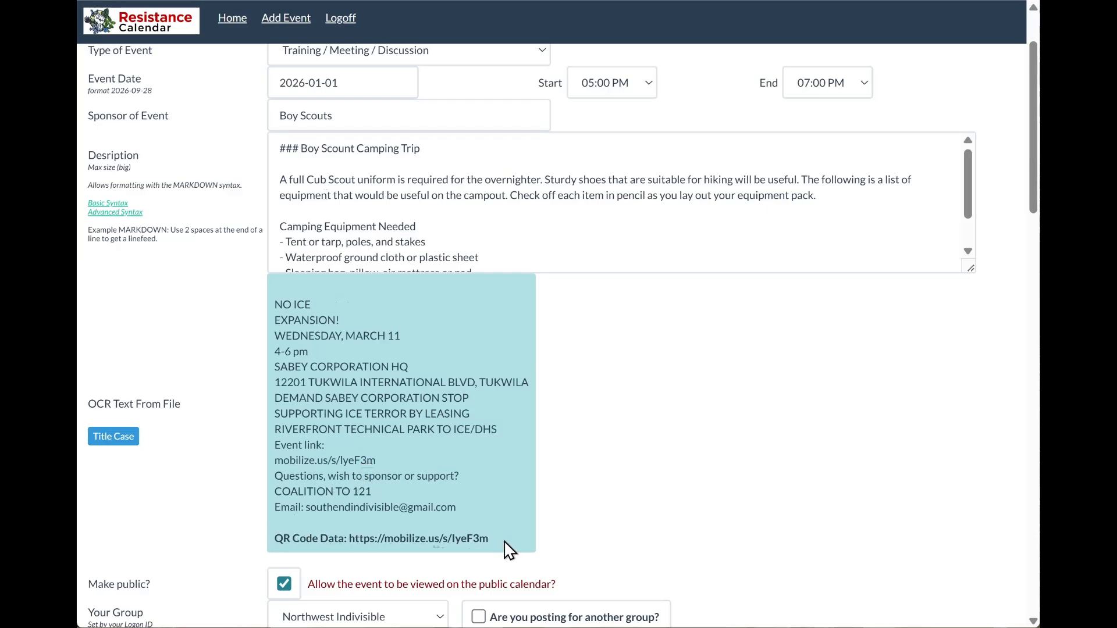
pyautogui.moveTo(490, 539); pyautogui.dragTo(348, 537)
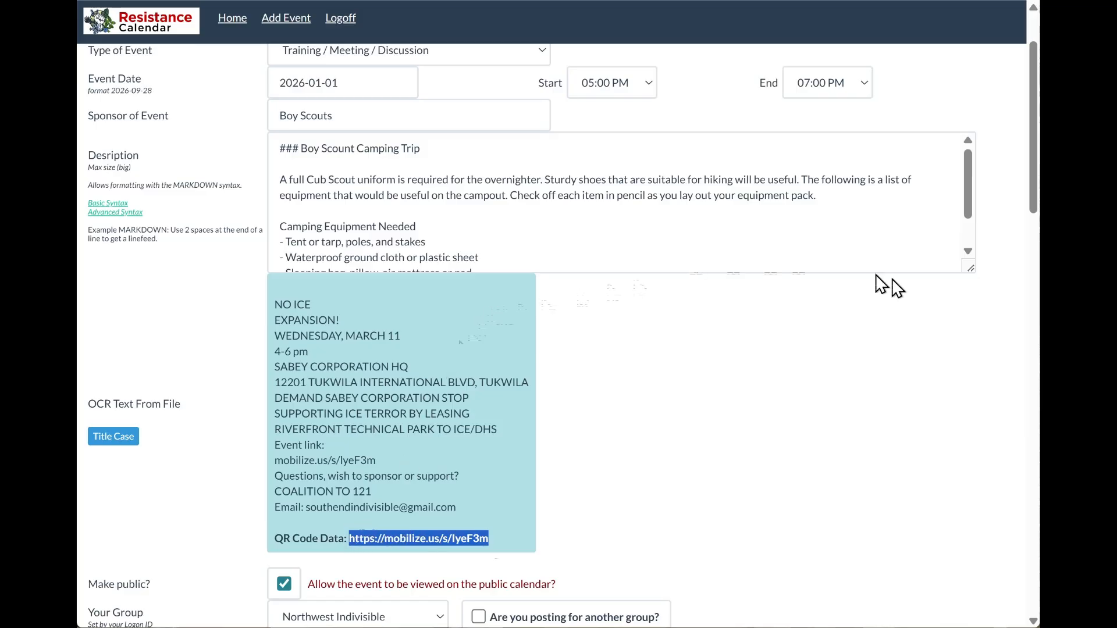
pyautogui.moveTo(973, 288); pyautogui.dragTo(983, 433)
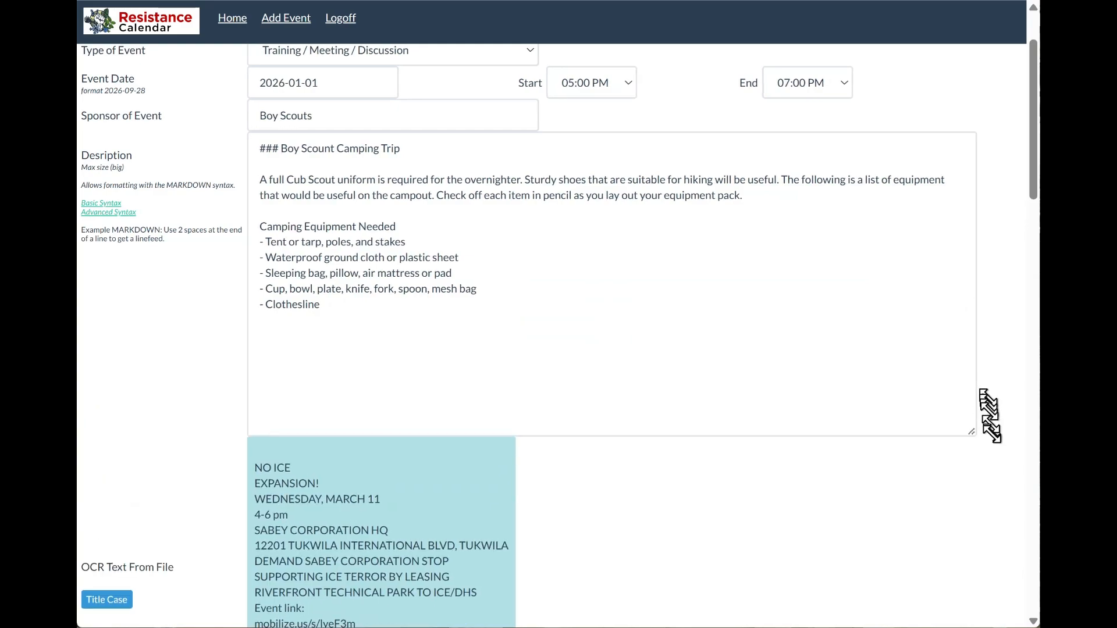
pyautogui.click(324, 348)
pyautogui.press('Return')
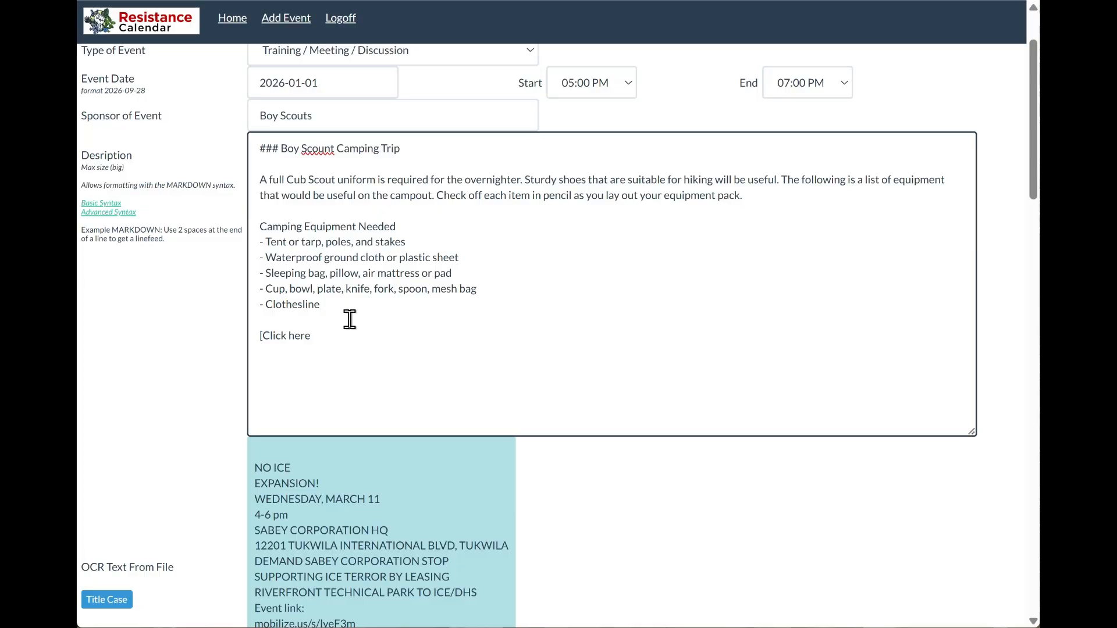
pyautogui.write('Mobilize](')
pyautogui.write('https://mobilize.us/s/IyeF3m')
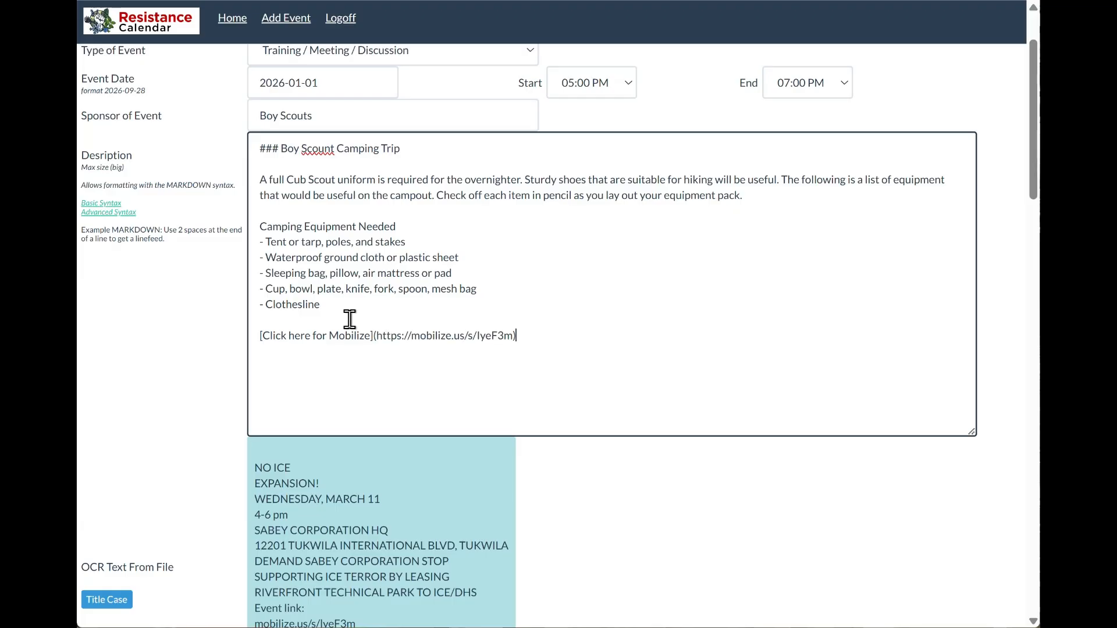
# Step: Convert the flier's extracted OCR text to title case
pyautogui.scroll(-1, 637, 466)
pyautogui.scroll(-2, 638, 466)
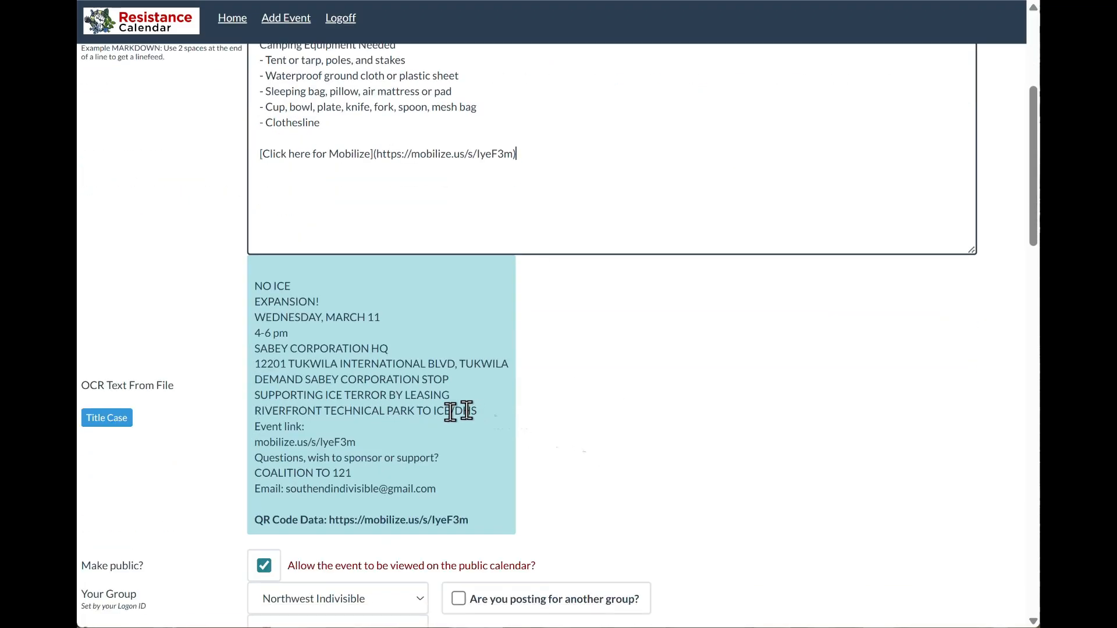
pyautogui.click(103, 421)
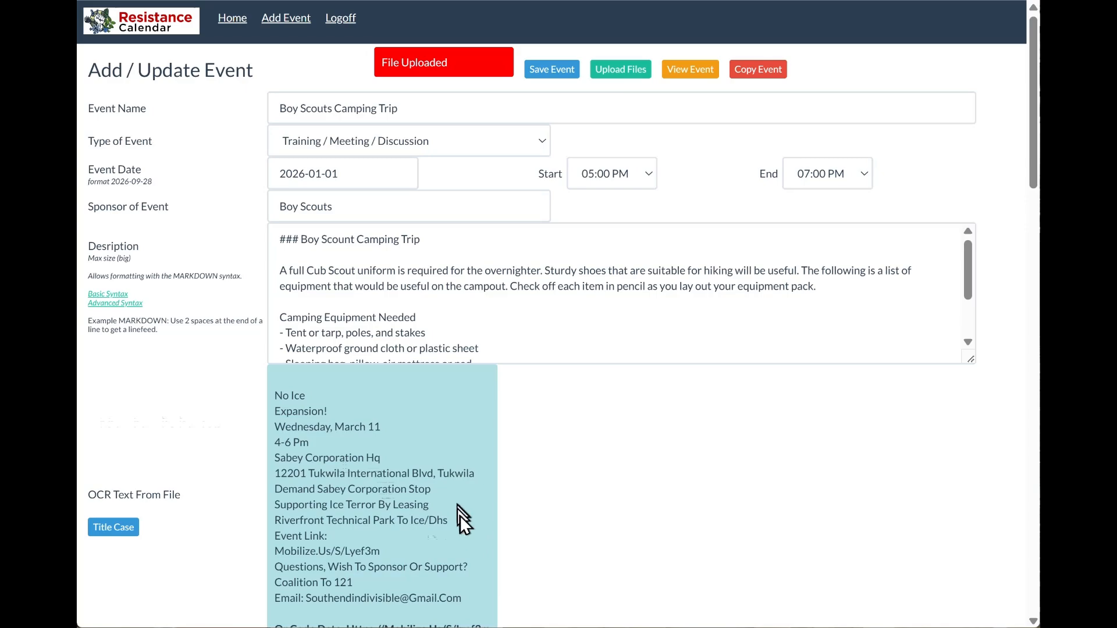
# Step: Copy the OCR lines from "Sabey Corporation Hq" through "Riverfront Technical Park To Ice/Dhs" into the description below the Mobilize link
pyautogui.moveTo(456, 516); pyautogui.dragTo(274, 465)
pyautogui.rightClick(316, 477)
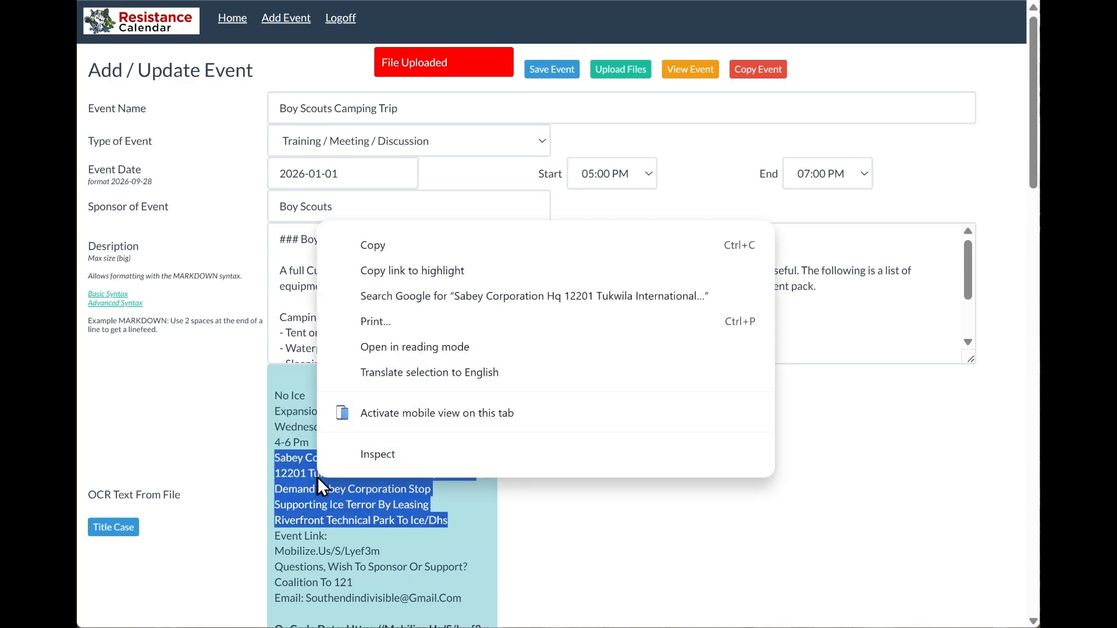
pyautogui.click(378, 245)
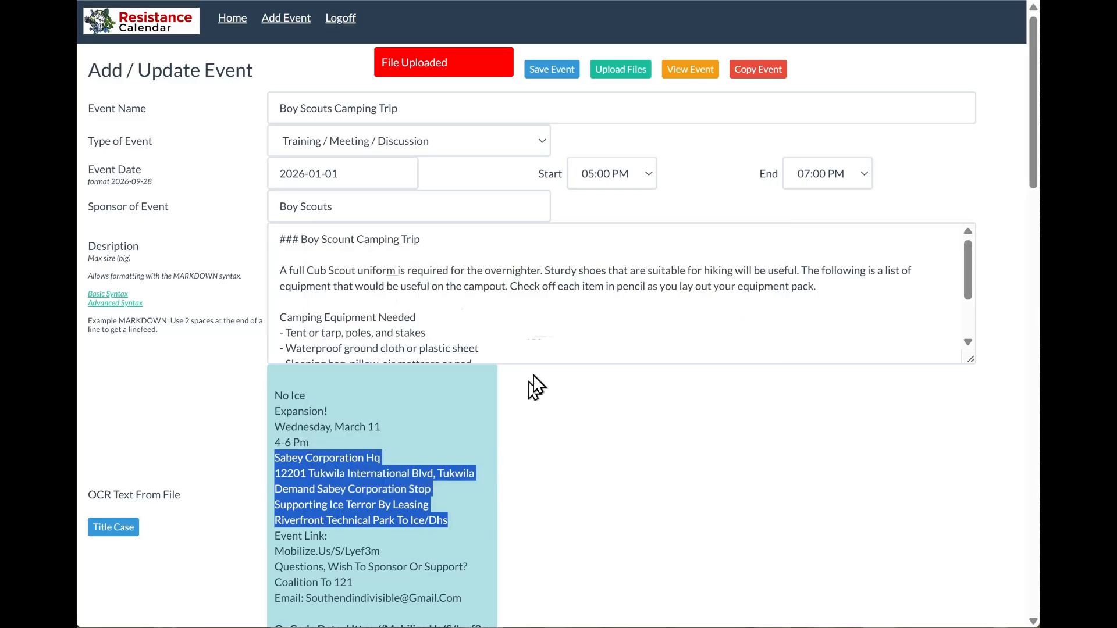
pyautogui.scroll(-3, 523, 384)
pyautogui.moveTo(971, 176); pyautogui.dragTo(970, 407)
pyautogui.click(267, 275)
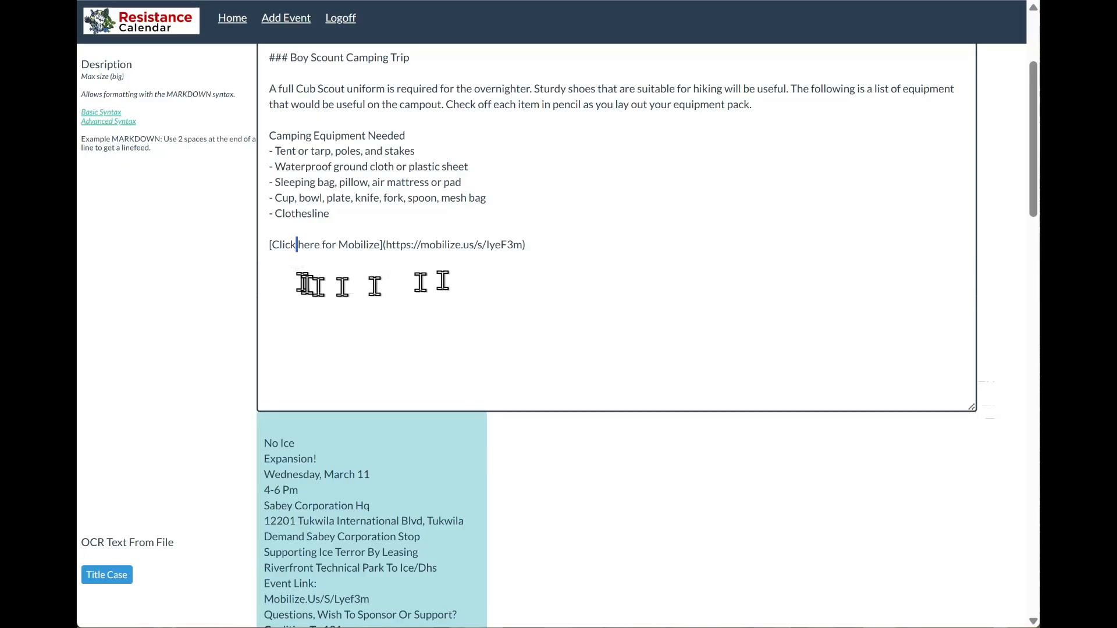
pyautogui.press('Return')
pyautogui.hotkey('ctrl', 'v')
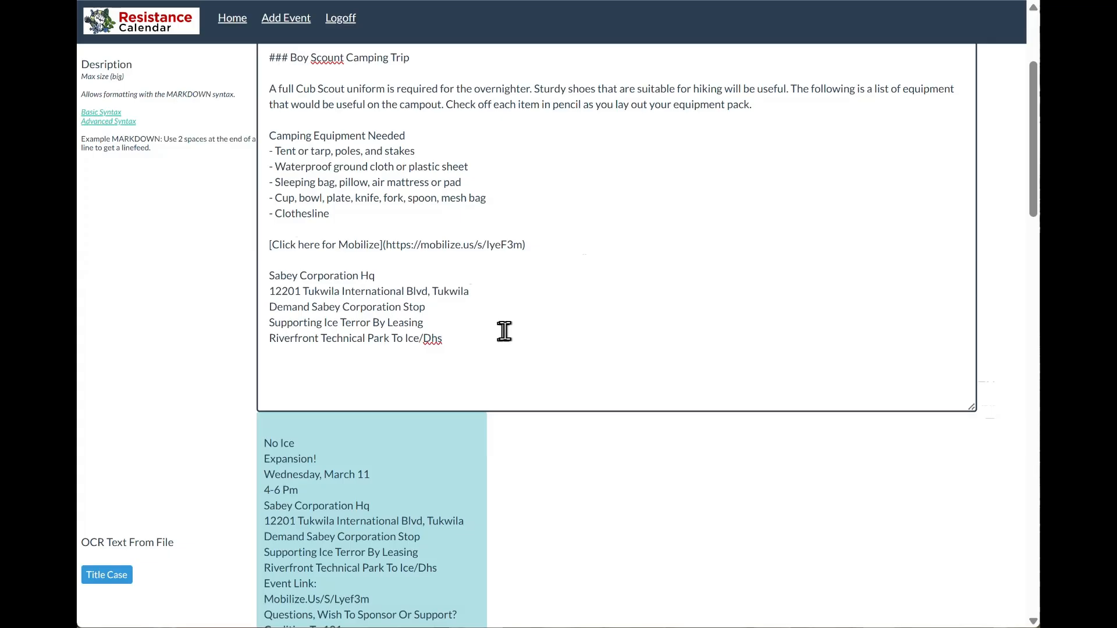
# Step: Save the Boy Scouts Camping Trip event and view its public page to check the flier and formatted description
pyautogui.scroll(3, 505, 331)
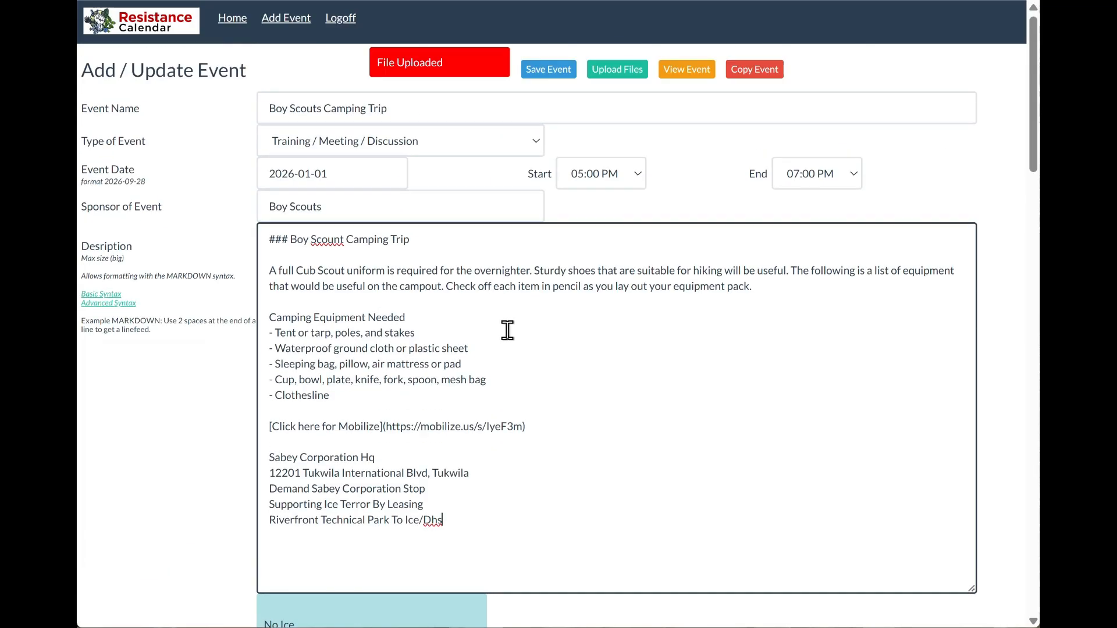
pyautogui.click(560, 70)
pyautogui.click(685, 69)
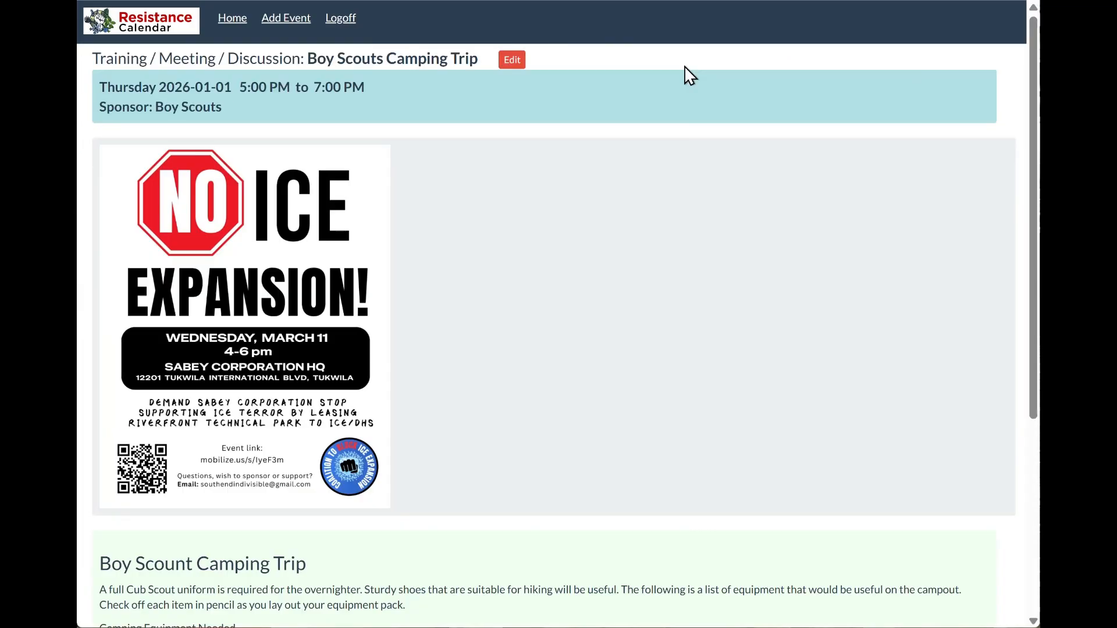
pyautogui.scroll(-5, 600, 314)
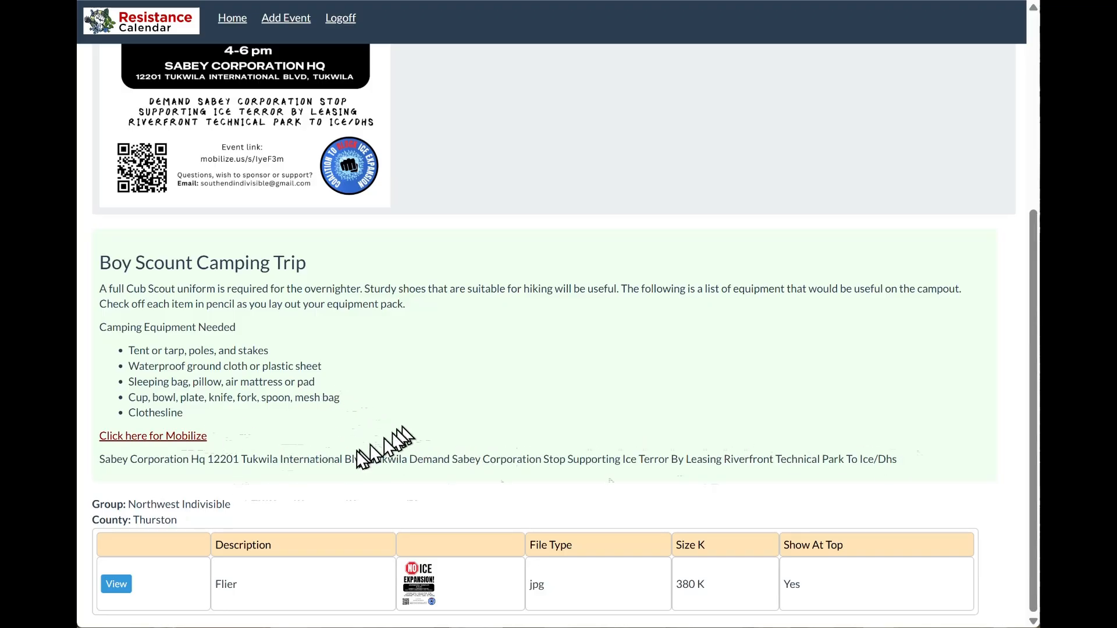
pyautogui.scroll(5, 485, 446)
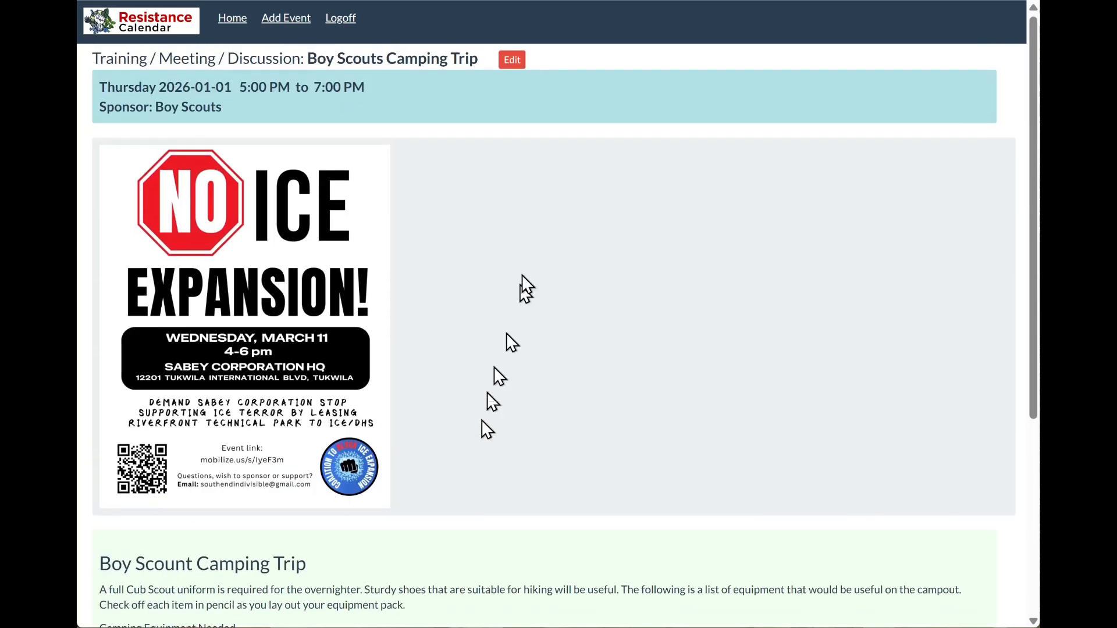
# Step: Reopen the event for editing and upload the photo "People at event 1.jpg" without top display or text extraction
pyautogui.click(516, 62)
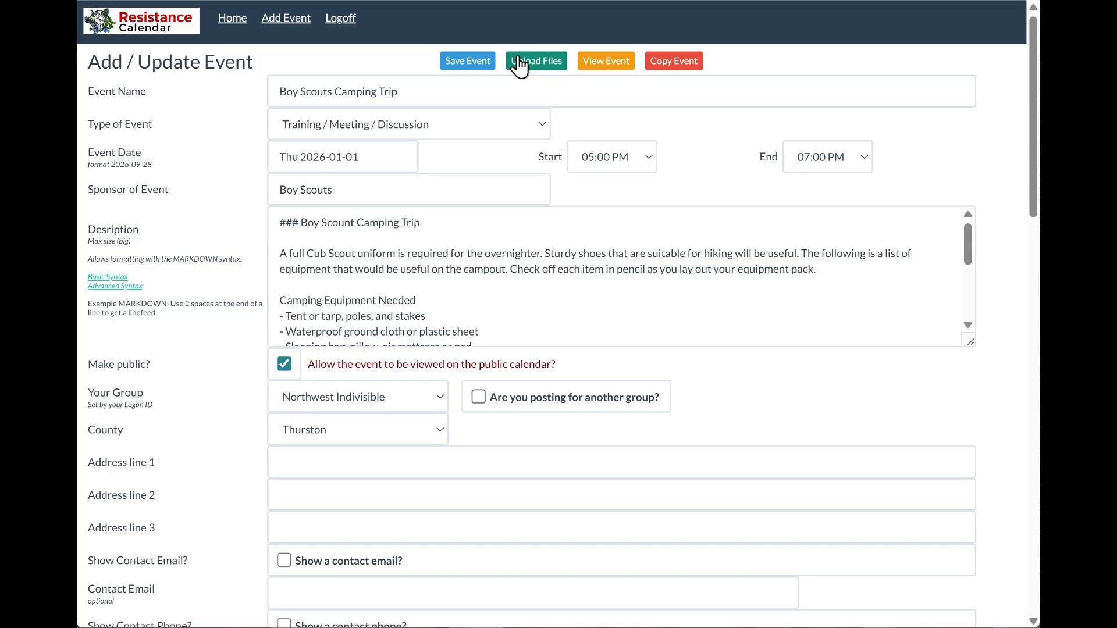
pyautogui.click(529, 58)
pyautogui.click(299, 135)
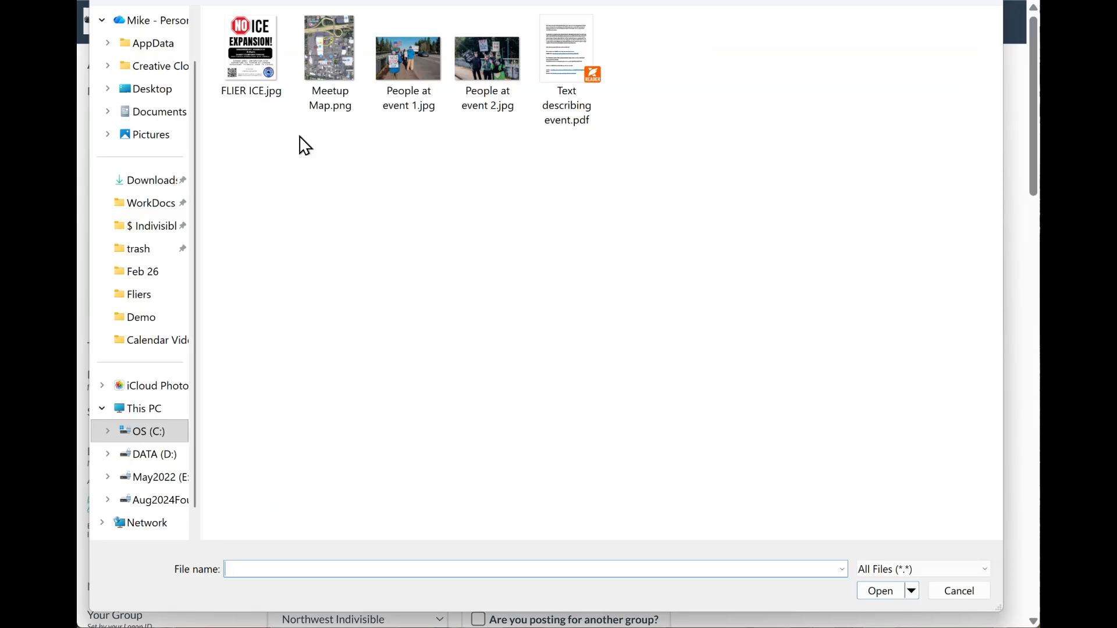
pyautogui.click(421, 68)
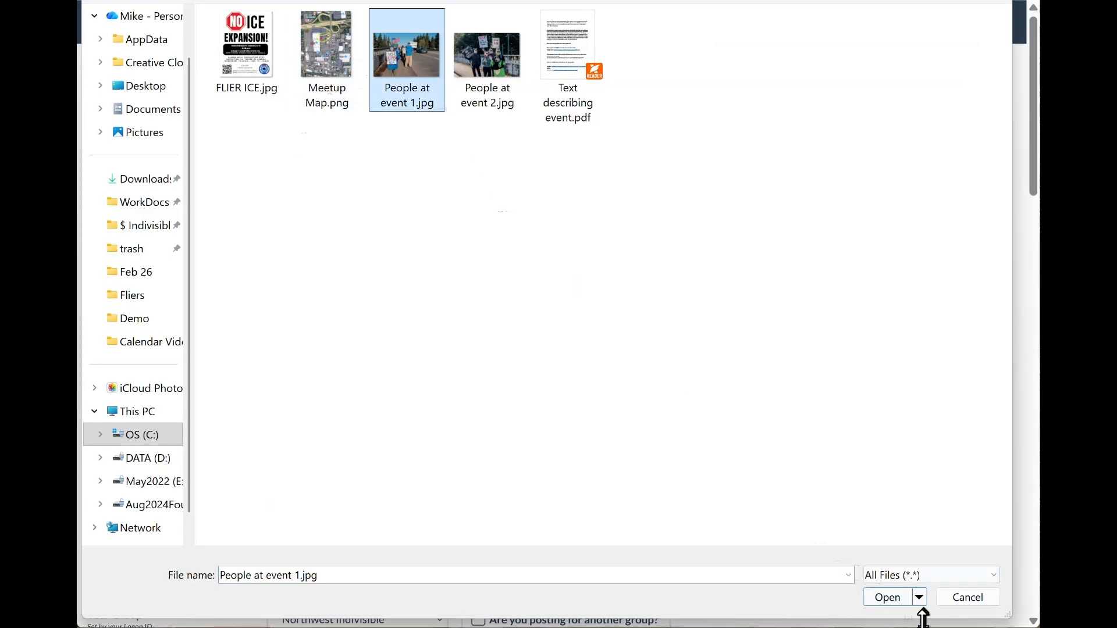
pyautogui.click(888, 599)
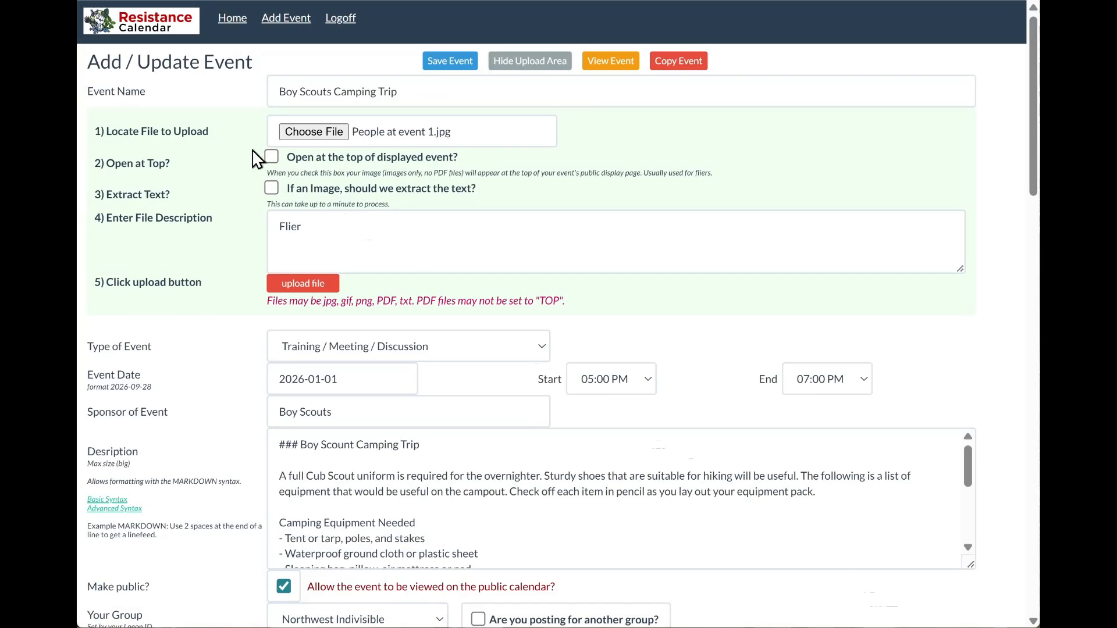
pyautogui.click(319, 286)
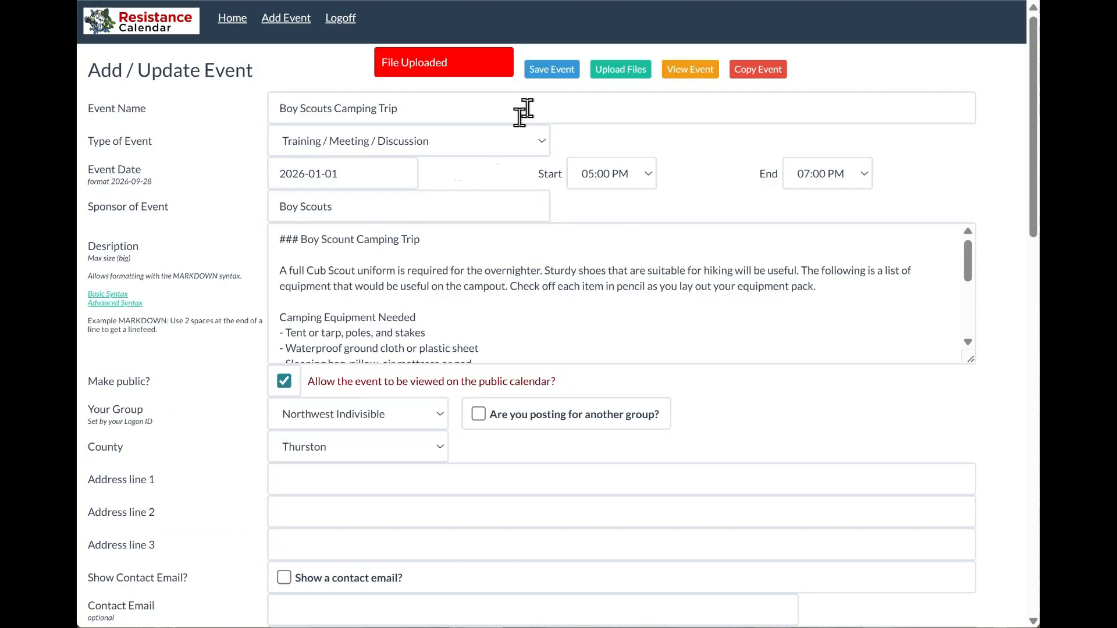
# Step: Upload the second photo, "People at event 2.jpg", to the event without top display or text extraction
pyautogui.click(613, 70)
pyautogui.click(329, 129)
pyautogui.click(501, 68)
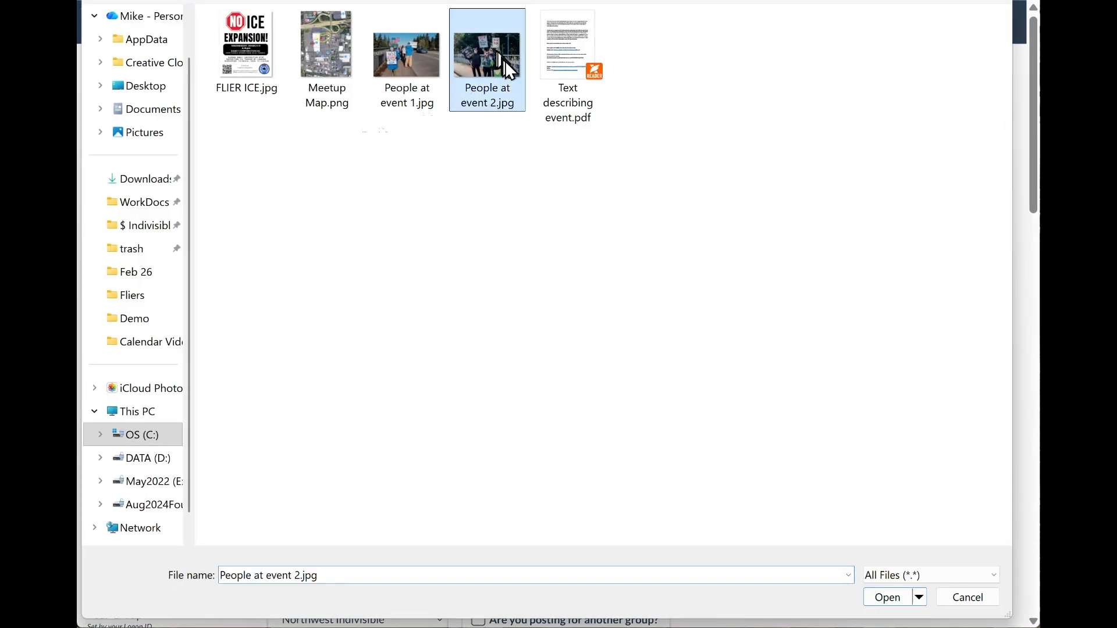
pyautogui.click(886, 599)
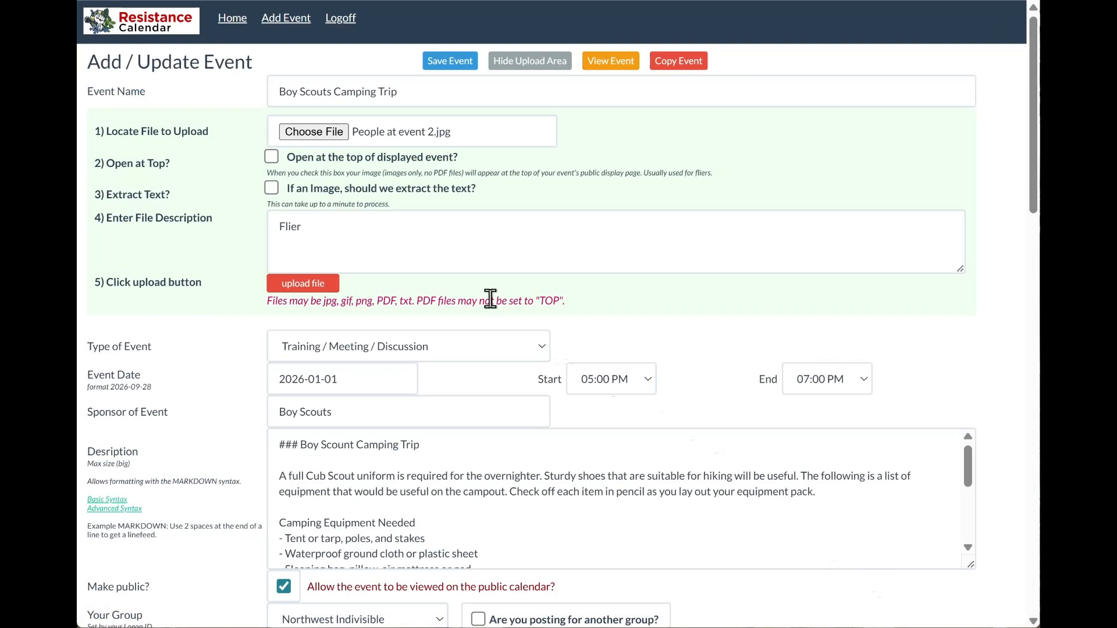
pyautogui.click(323, 285)
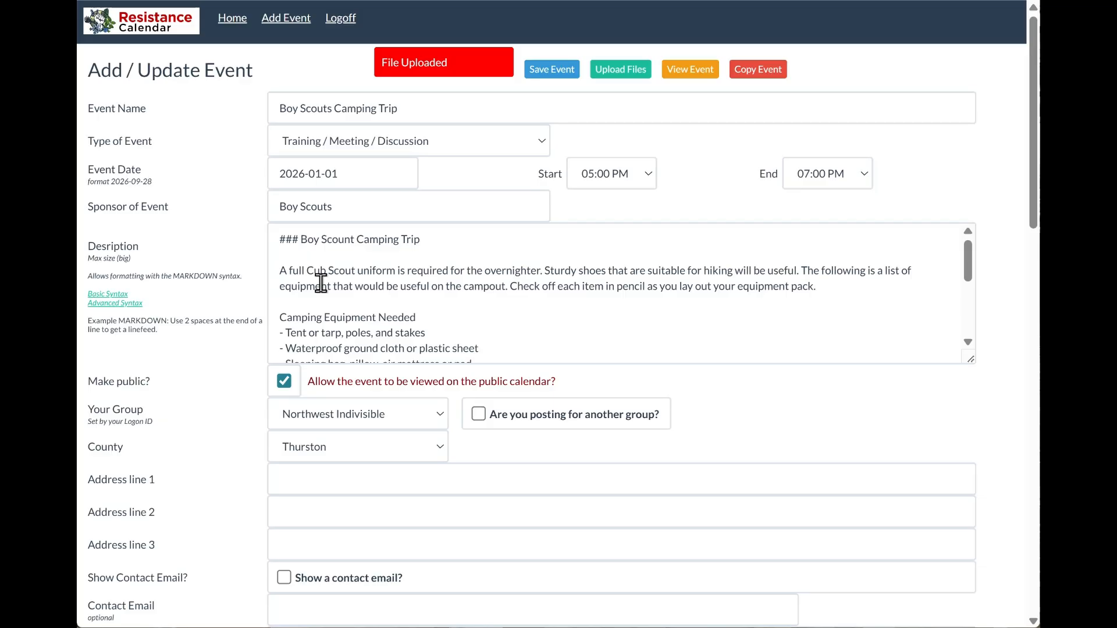
# Step: View the event page and check the two photos and the file table below the description
pyautogui.click(694, 76)
pyautogui.scroll(-5, 613, 364)
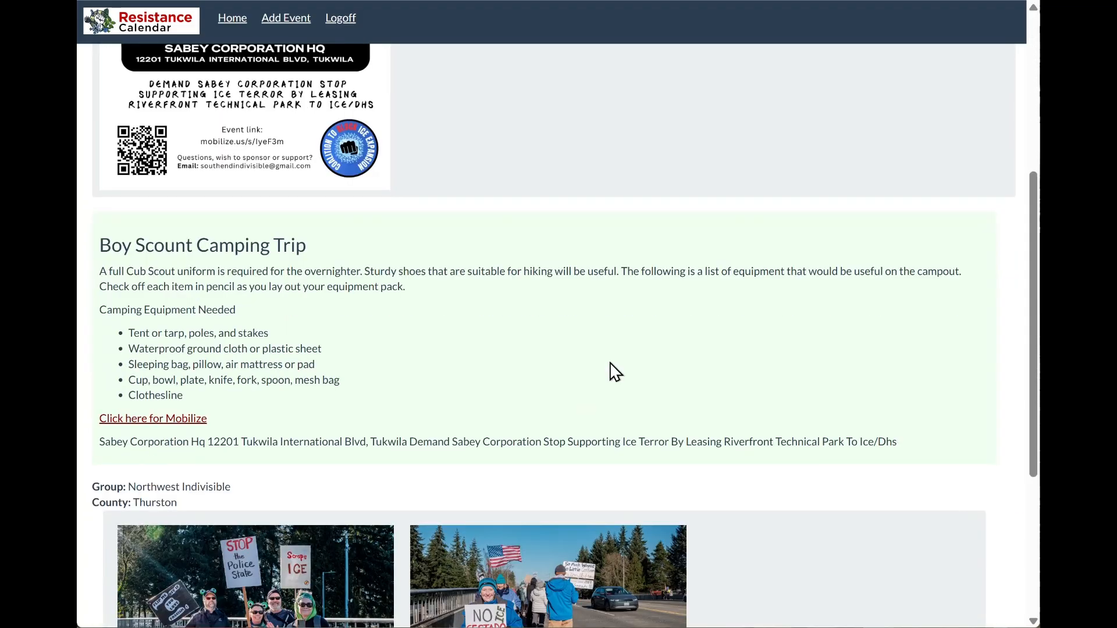
pyautogui.scroll(-5, 610, 363)
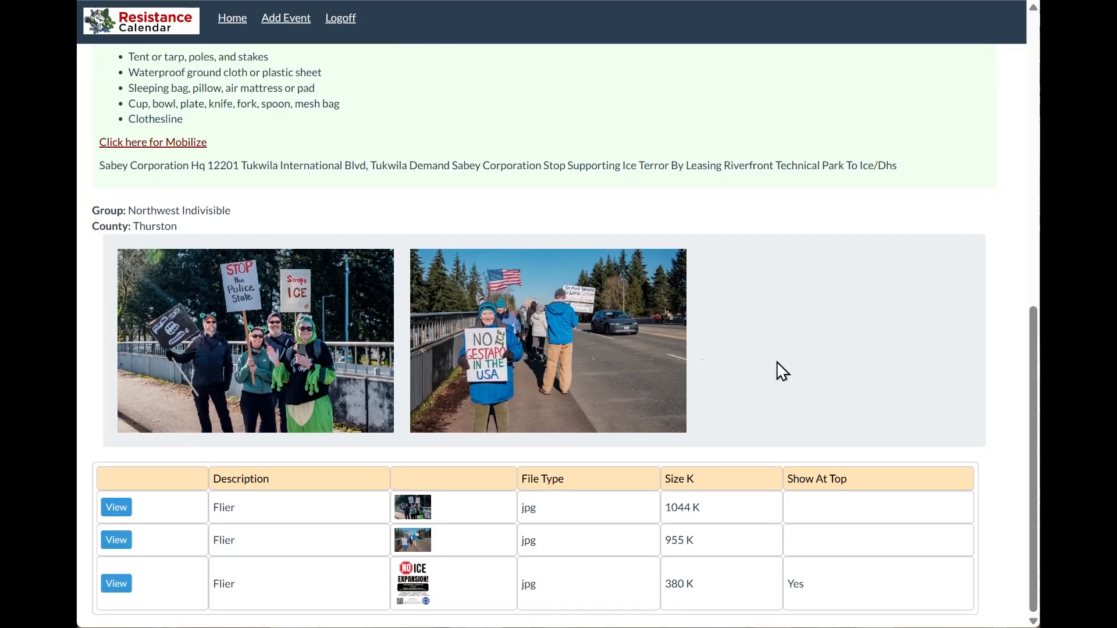
pyautogui.scroll(10, 782, 371)
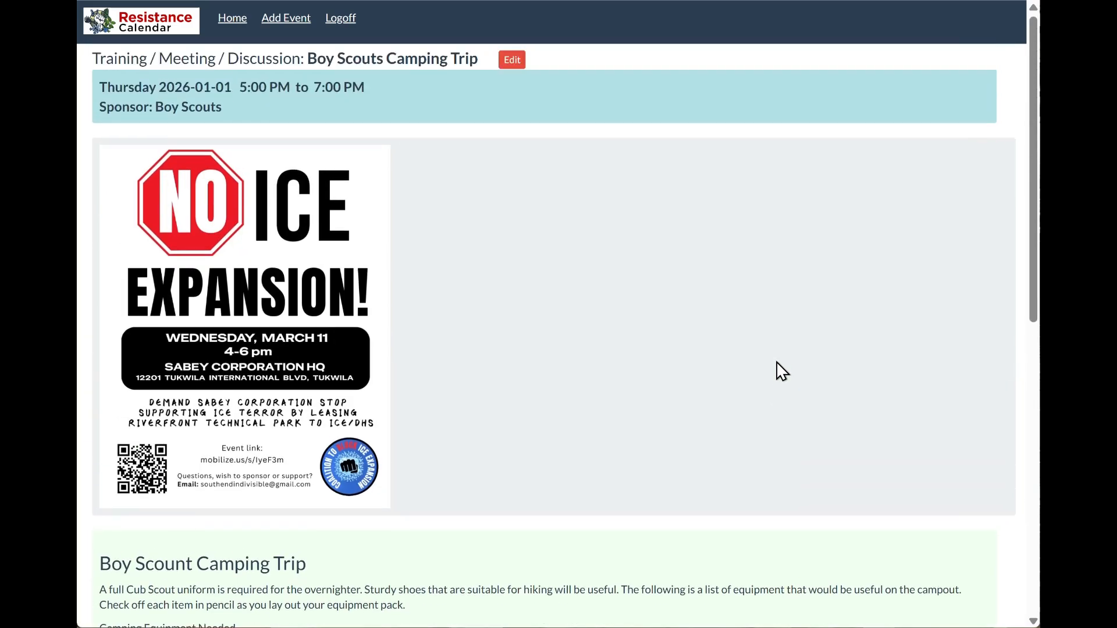
# Step: Edit the event again and upload the image "Meetup Map.png" without top display or text extraction
pyautogui.click(512, 60)
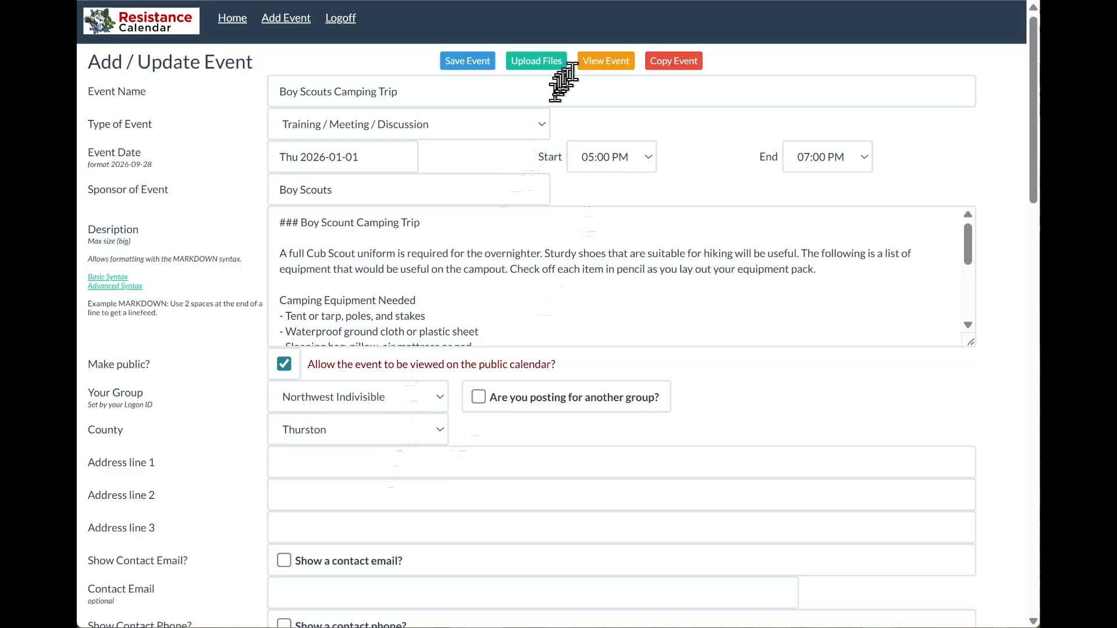
pyautogui.click(535, 62)
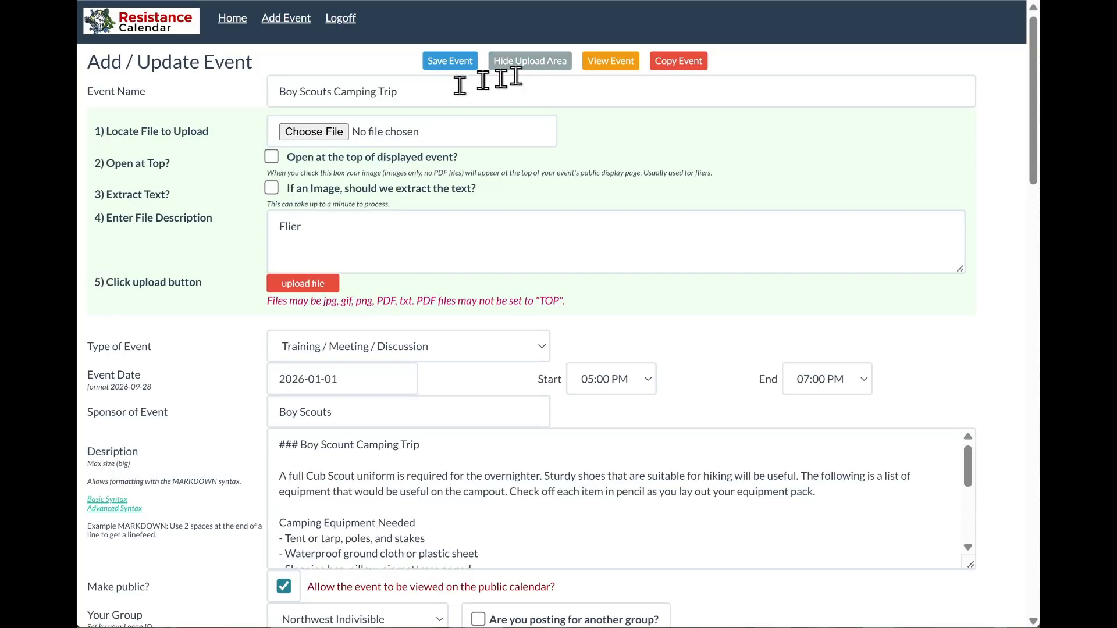
pyautogui.click(327, 129)
pyautogui.click(329, 61)
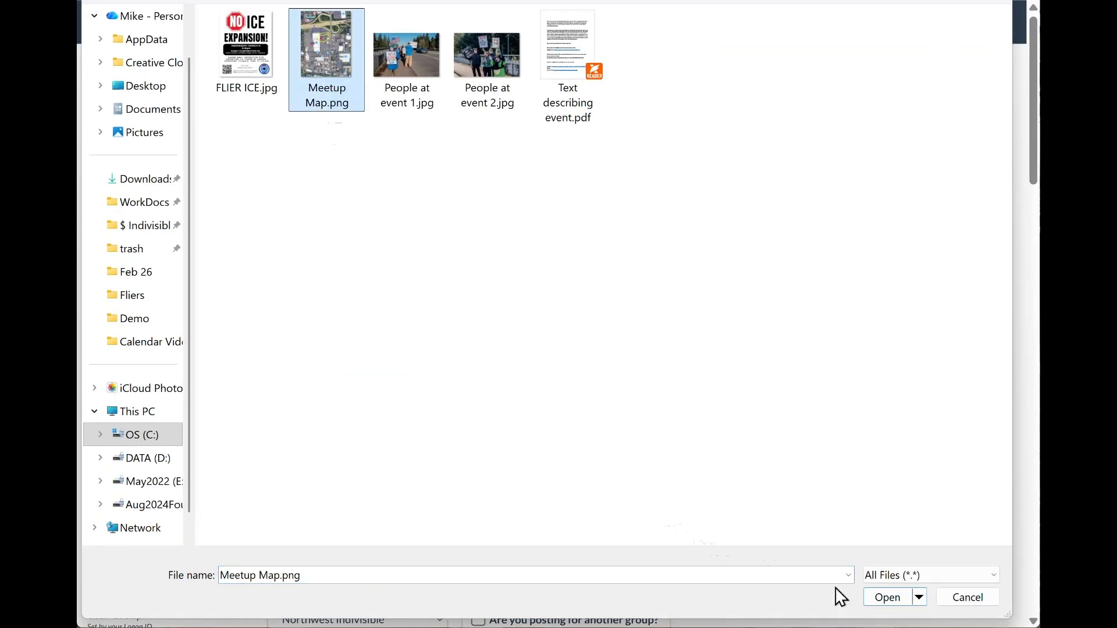
pyautogui.click(877, 597)
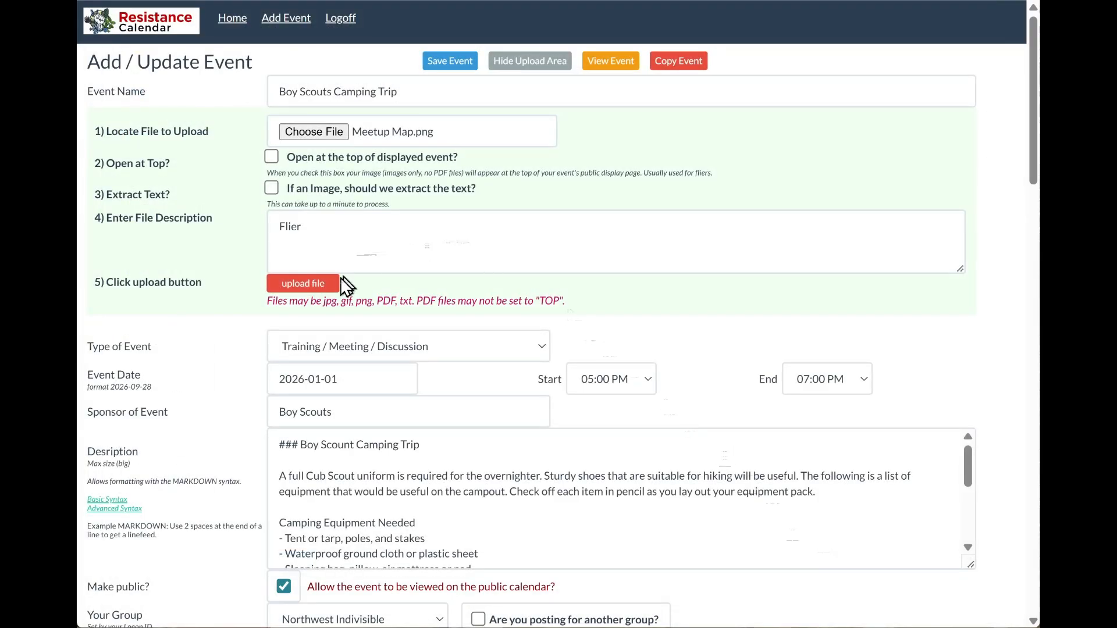
pyautogui.click(323, 285)
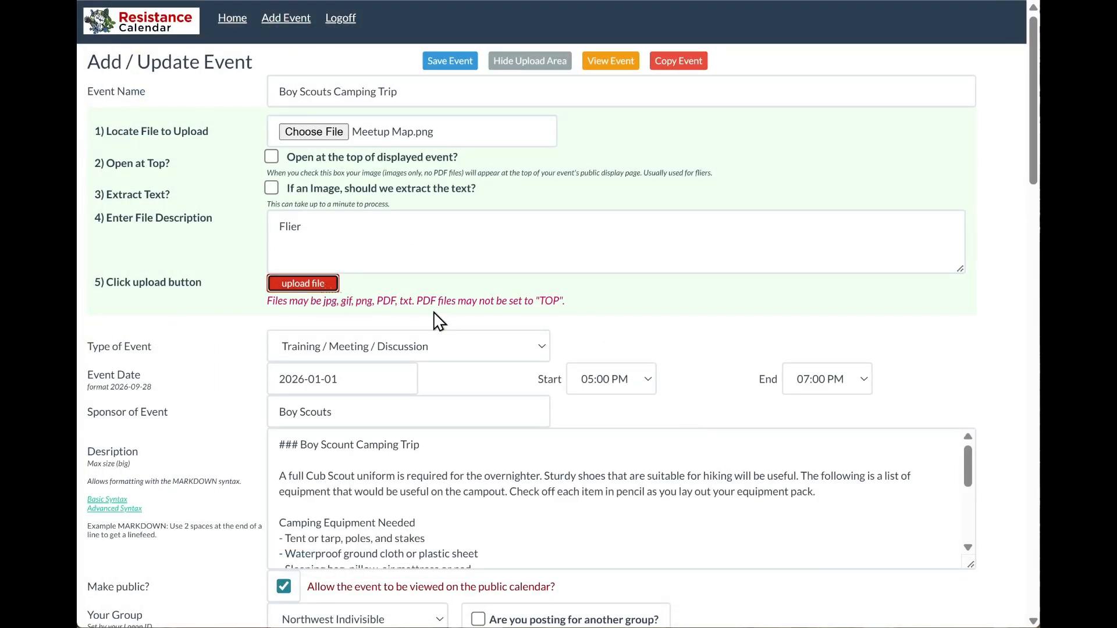
# Step: View the event page and review the meetup map, photos, description and list of attached files
pyautogui.click(669, 72)
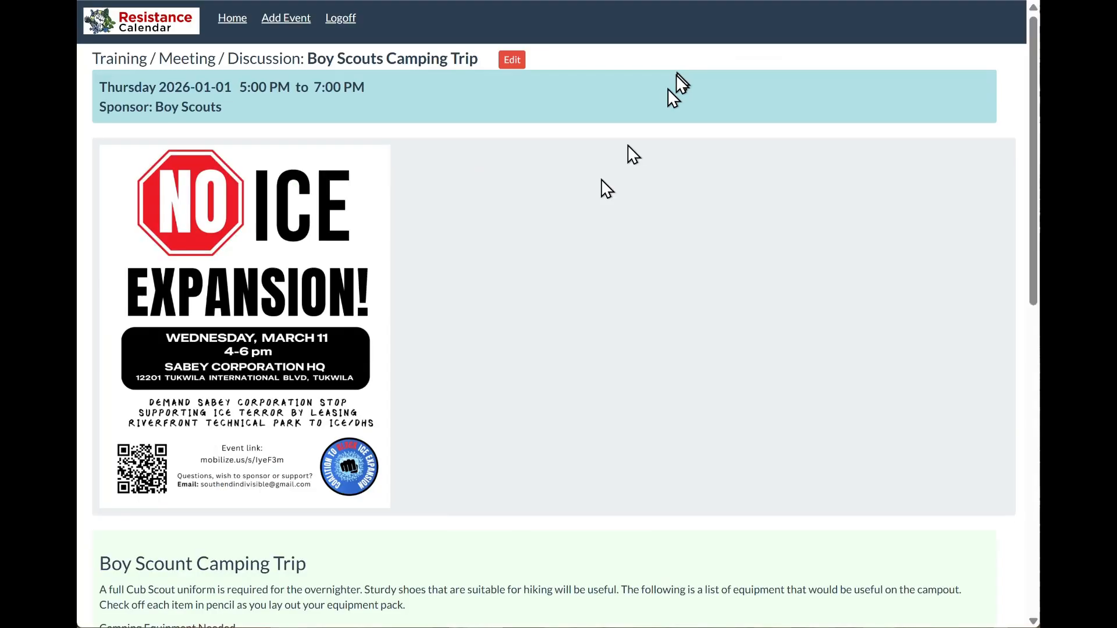
pyautogui.scroll(-12, 470, 416)
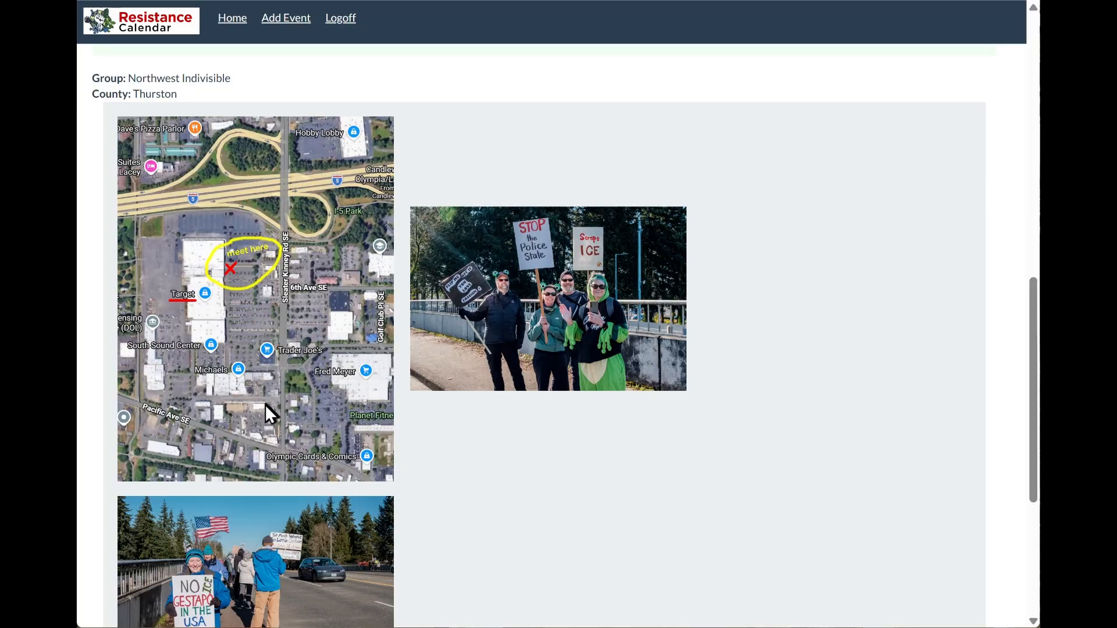
pyautogui.scroll(9, 632, 419)
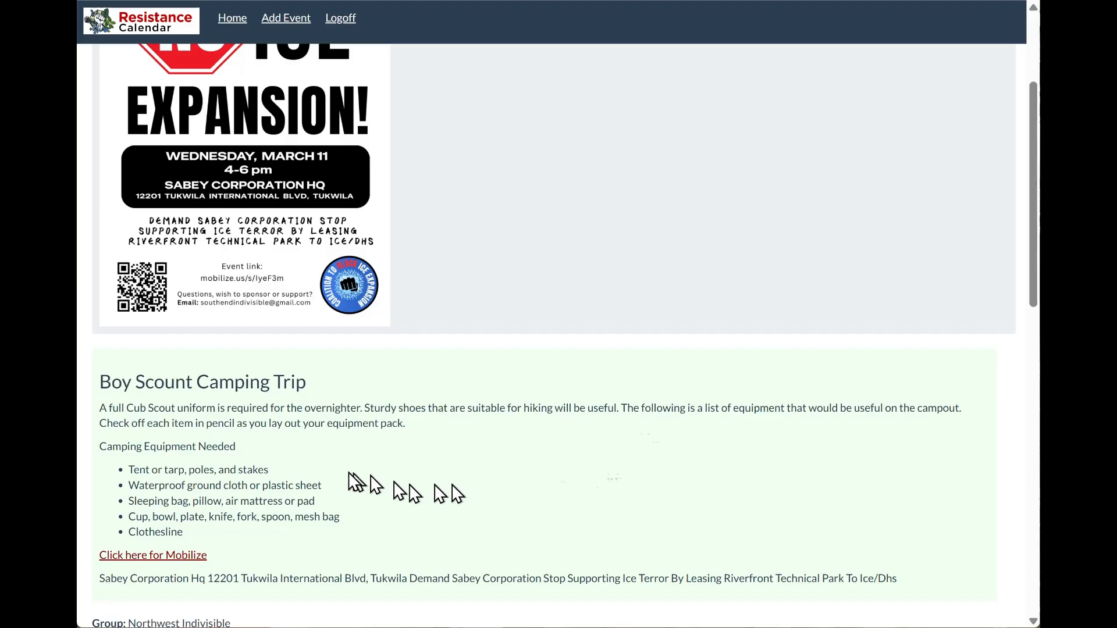
pyautogui.scroll(-6, 401, 519)
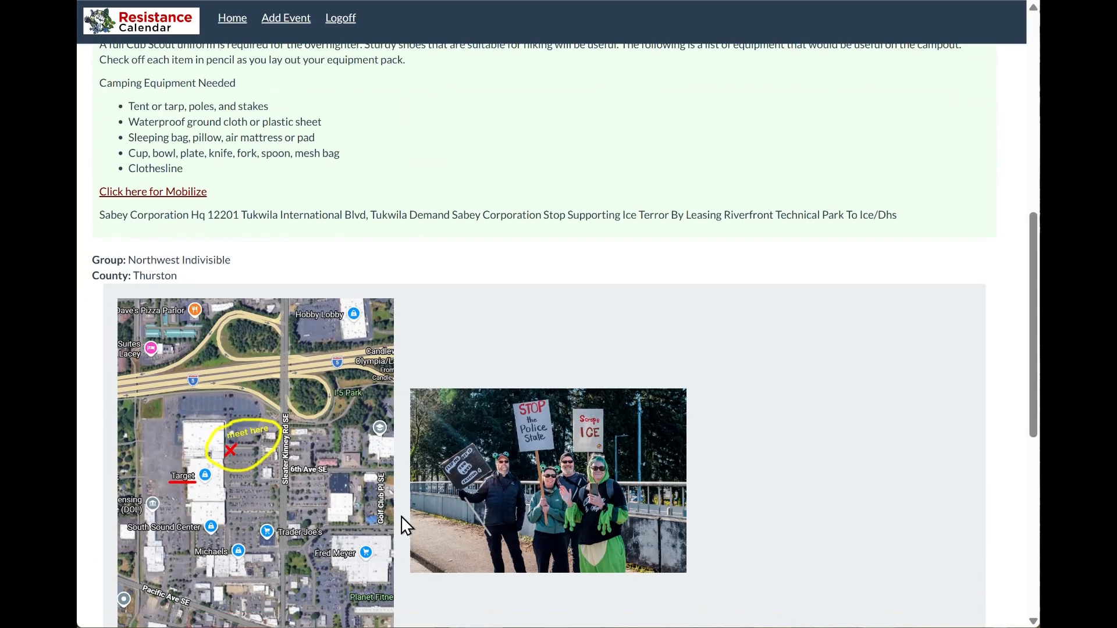
pyautogui.scroll(-6, 400, 515)
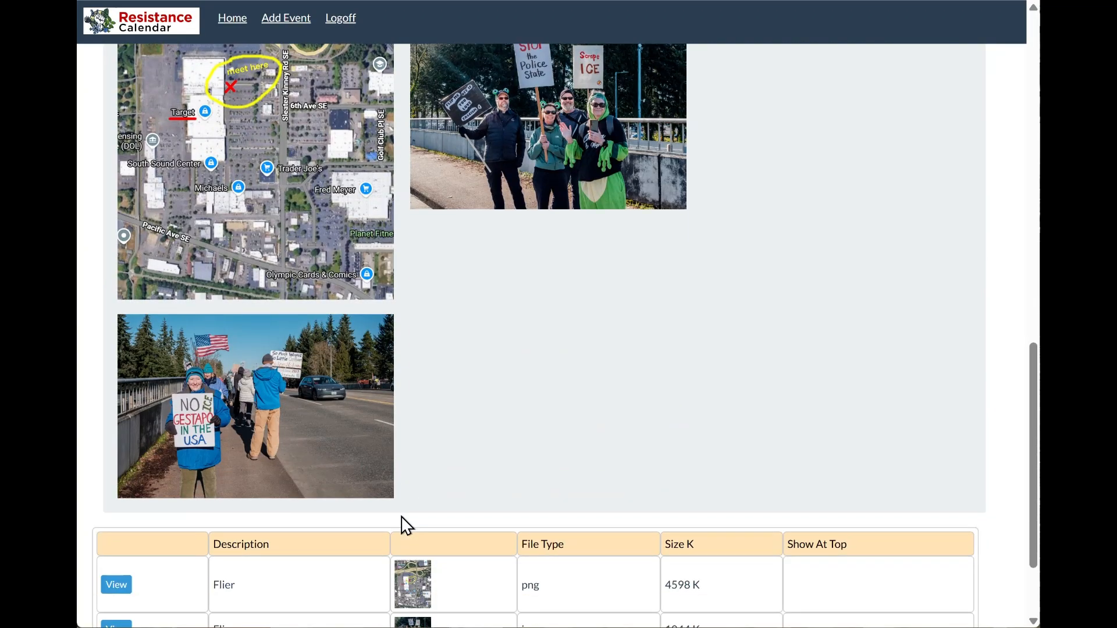
pyautogui.scroll(8, 400, 515)
pyautogui.scroll(8, 400, 516)
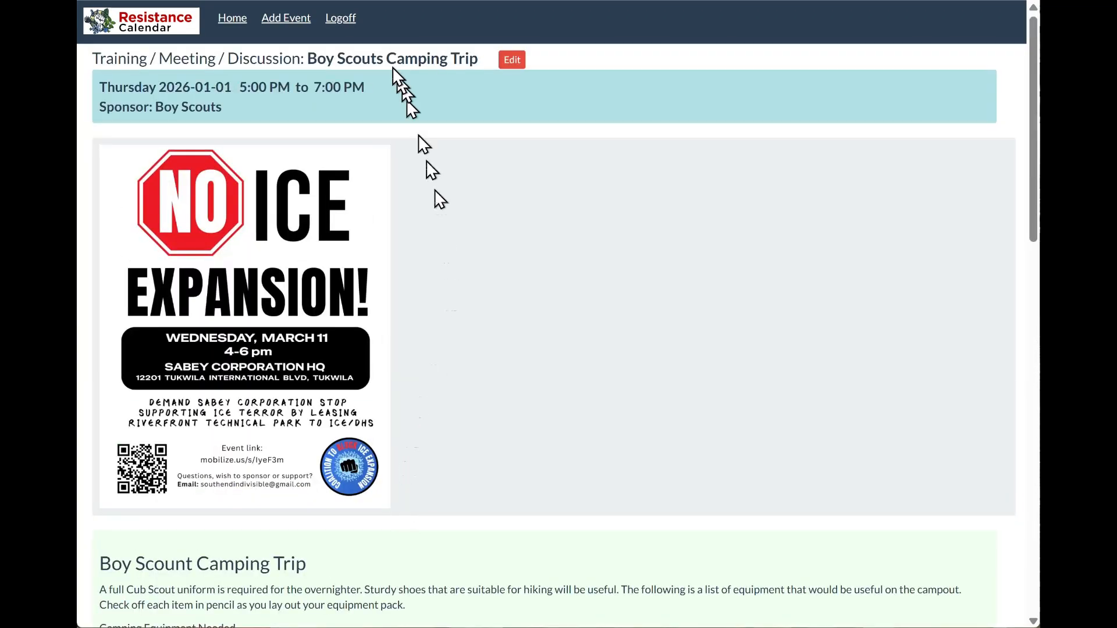